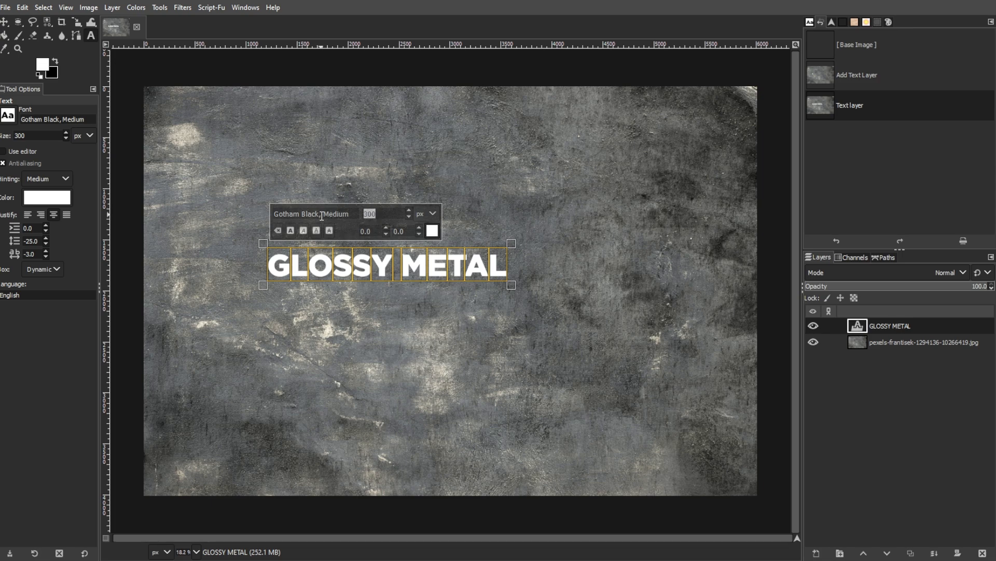
Set the GLOSSY METAL text size to 650 px and centre it horizontally and vertically relative to the image
{"action": "left_click", "coordinate": [3, 25]}
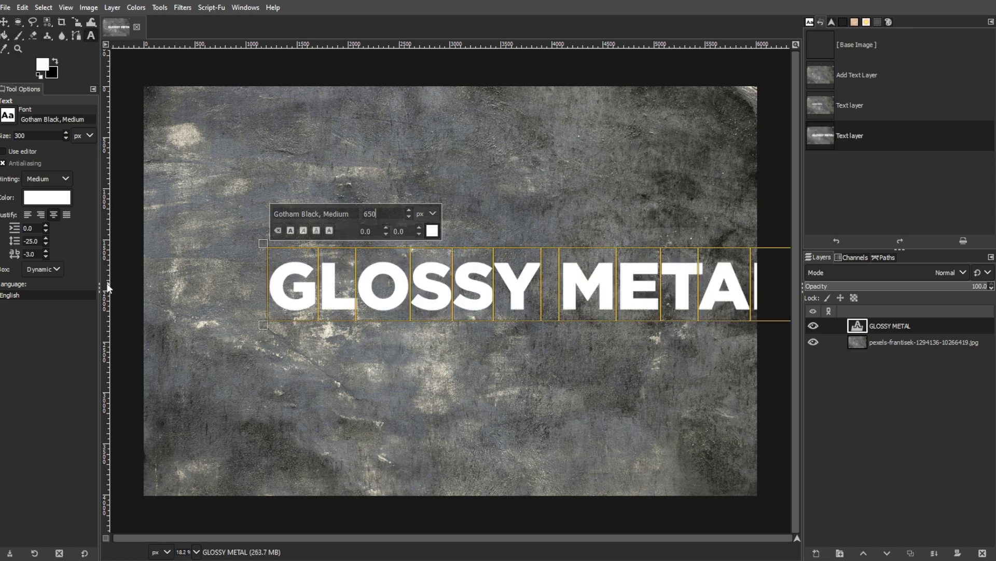
{"action": "mouse_move", "coordinate": [5, 23]}
{"action": "left_click", "coordinate": [26, 36]}
{"action": "left_click", "coordinate": [37, 121]}
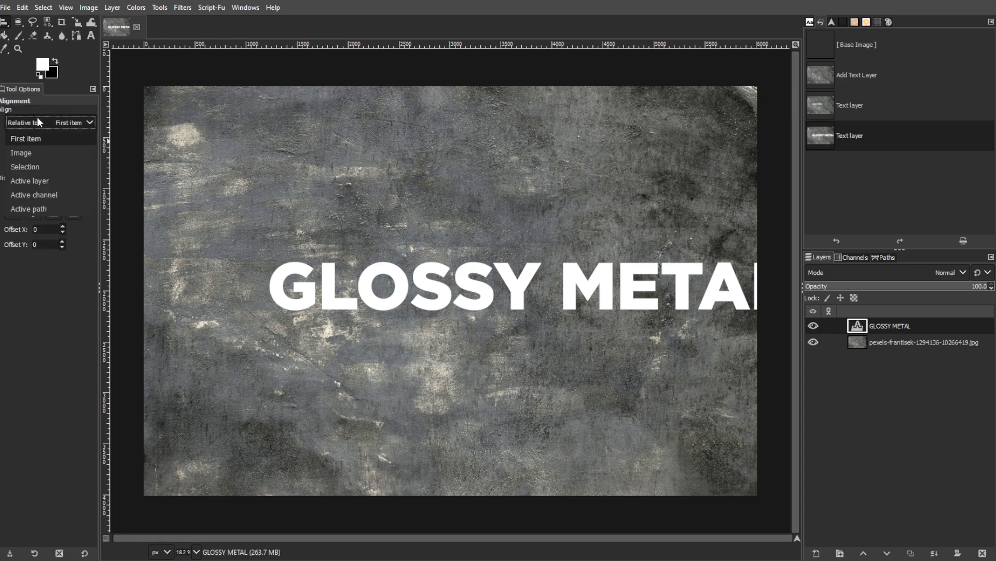
{"action": "left_click", "coordinate": [37, 153]}
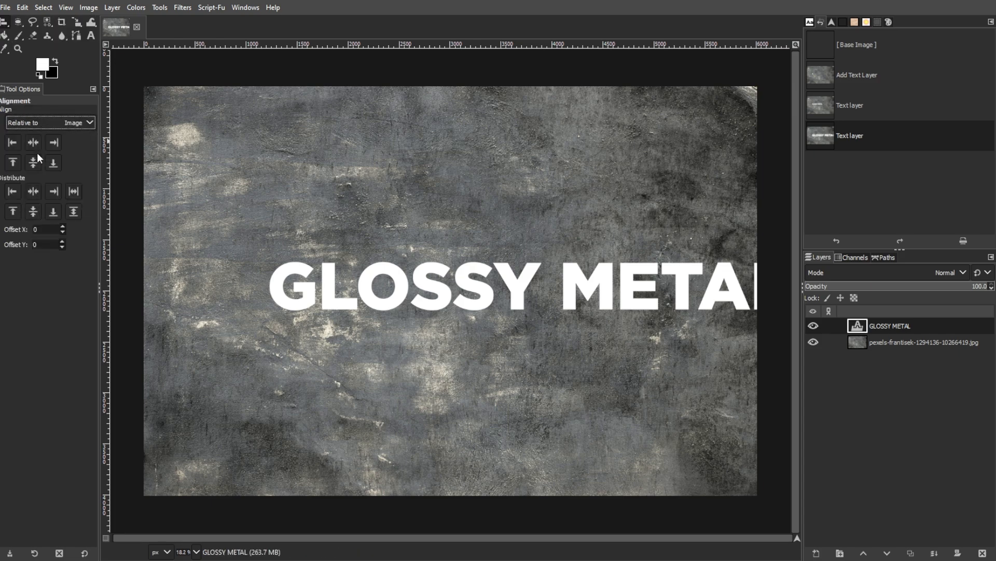
{"action": "left_click", "coordinate": [345, 293]}
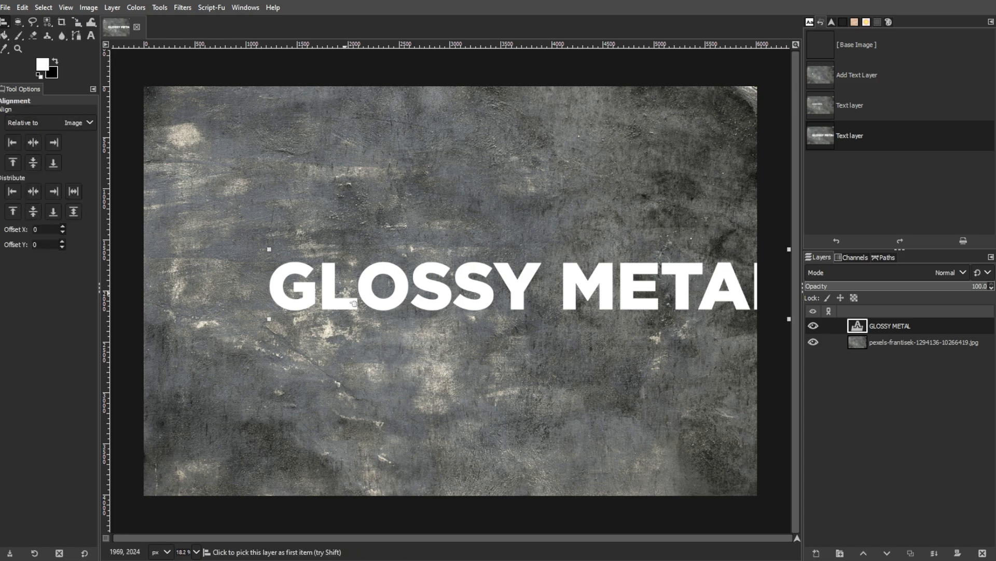
{"action": "left_click", "coordinate": [33, 140]}
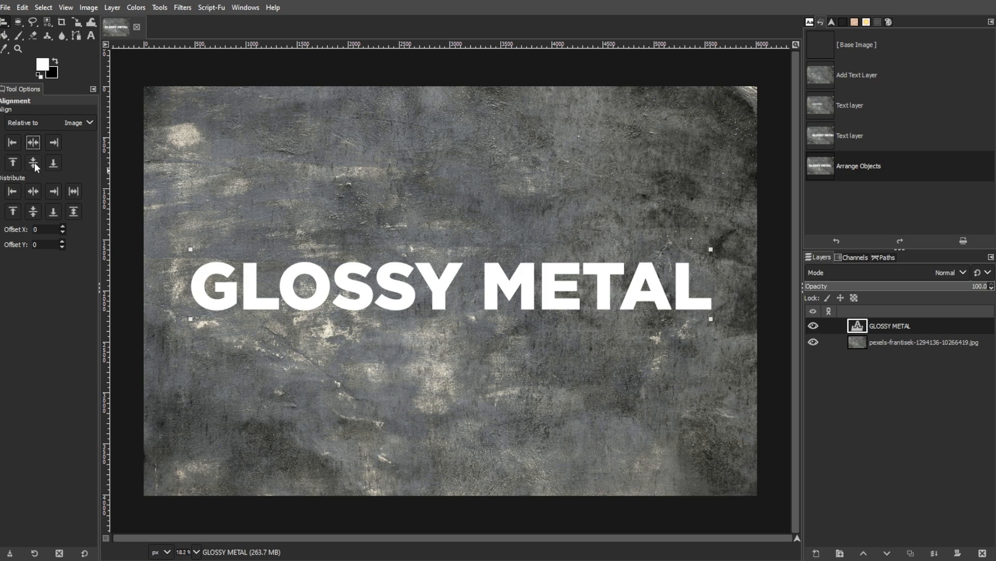
{"action": "left_click", "coordinate": [36, 212]}
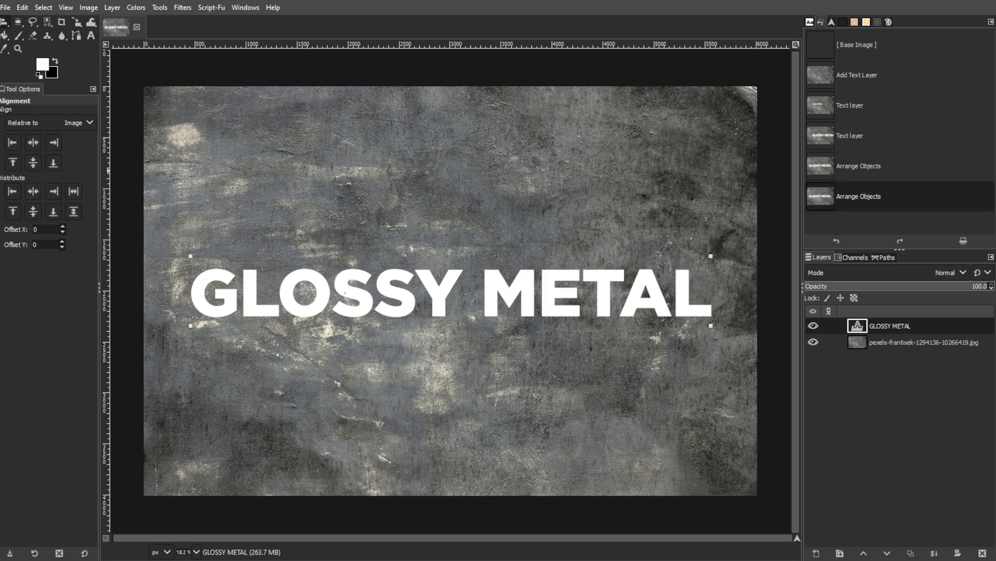
Load the GLOSSY METAL text's alpha as a selection and add a transparent layer named Black Layer
{"action": "right_click", "coordinate": [918, 328]}
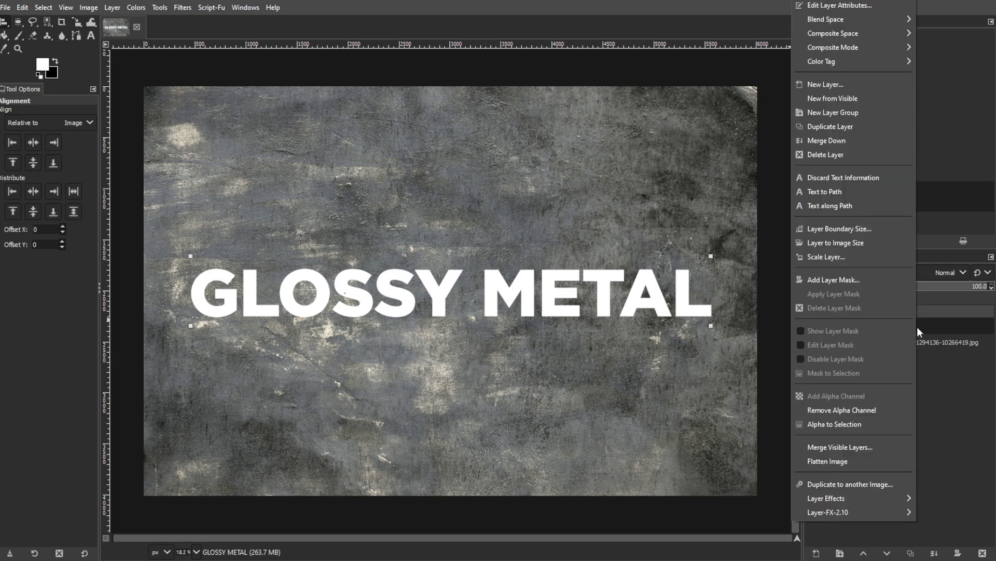
{"action": "left_click", "coordinate": [868, 424]}
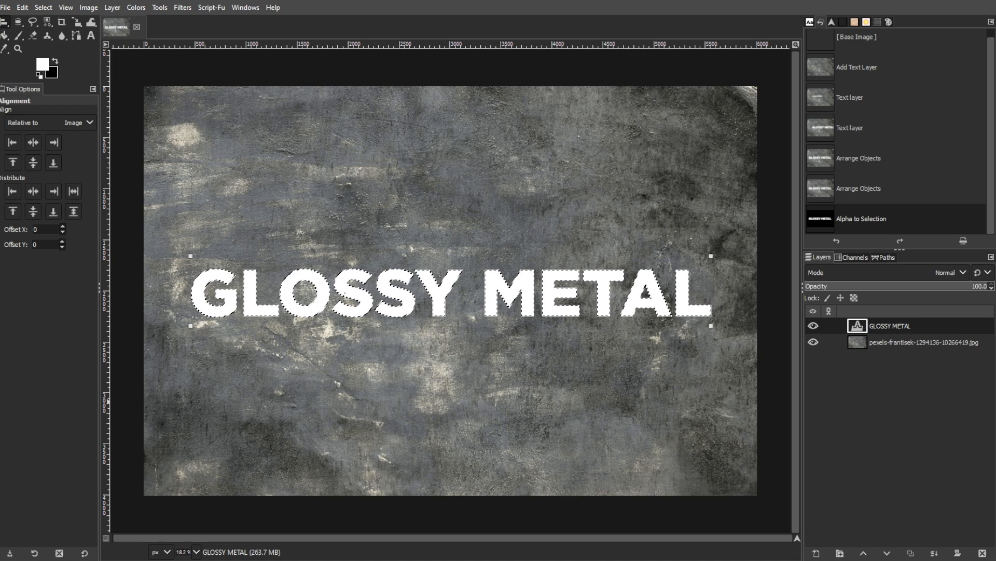
{"action": "left_click", "coordinate": [816, 552]}
{"action": "left_click_drag", "start_coordinate": [759, 267], "coordinate": [614, 150]}
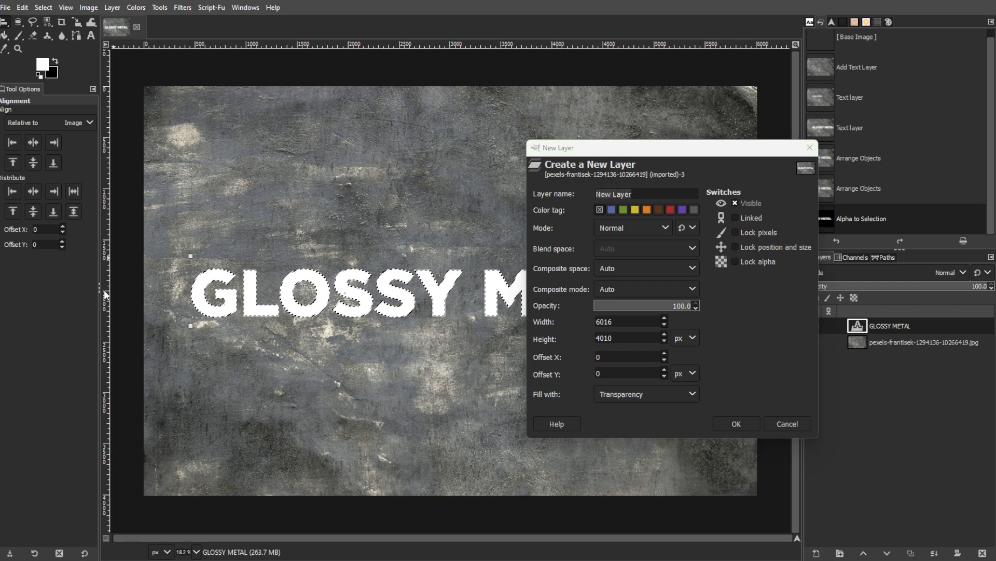
{"action": "left_click", "coordinate": [645, 195]}
{"action": "type", "text": "Black Layer"}
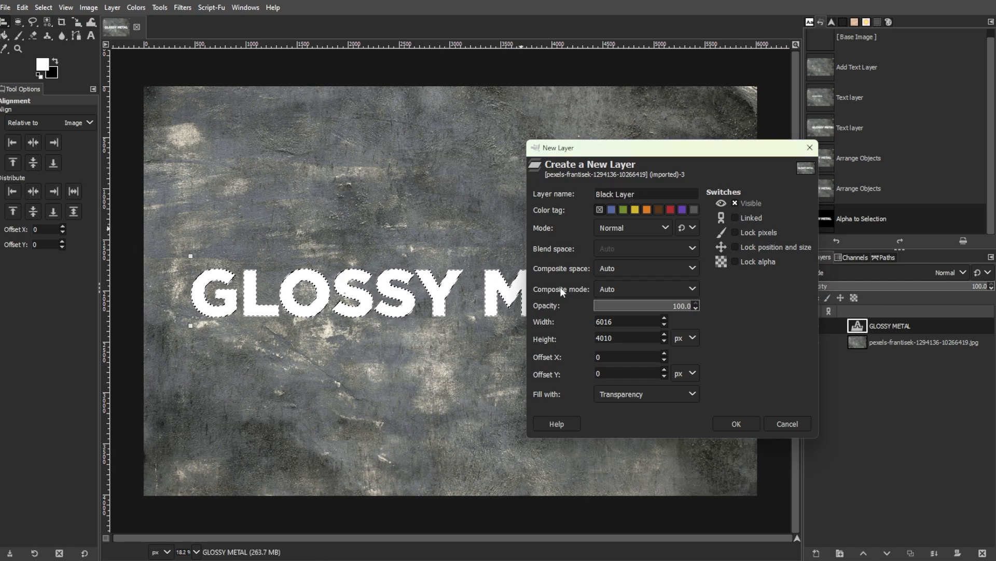
{"action": "left_click", "coordinate": [614, 394]}
{"action": "left_click", "coordinate": [613, 389]}
{"action": "key", "text": "Return"}
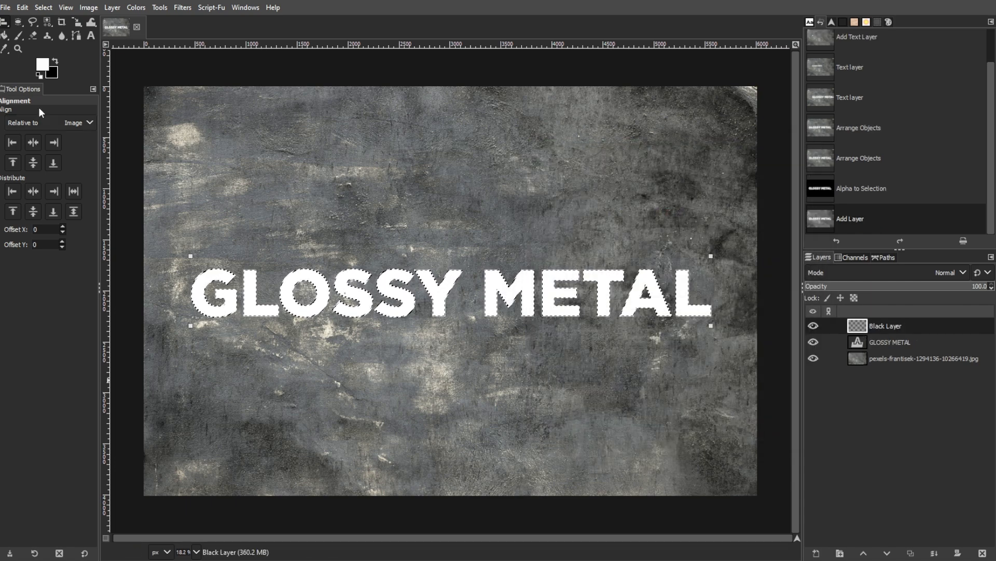
Grow the text-shaped selection by 10 px
{"action": "left_click", "coordinate": [54, 9]}
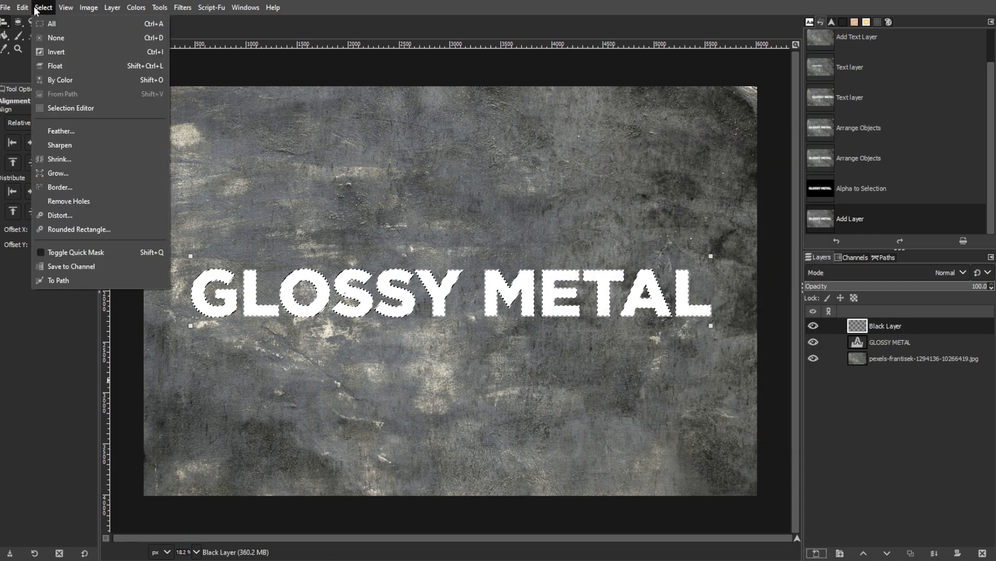
{"action": "left_click", "coordinate": [48, 172]}
{"action": "left_click_drag", "start_coordinate": [52, 147], "coordinate": [262, 144]}
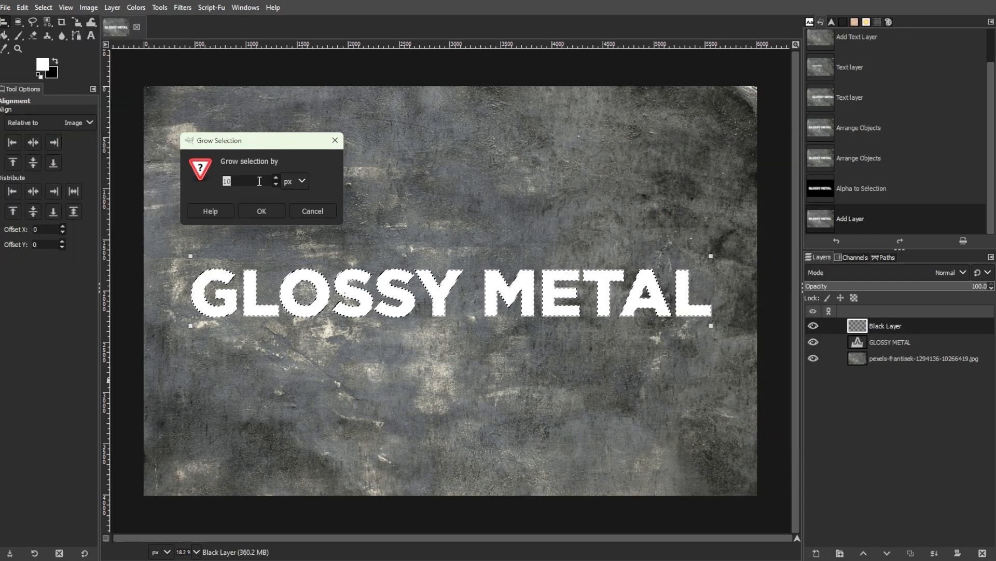
{"action": "left_click", "coordinate": [260, 211]}
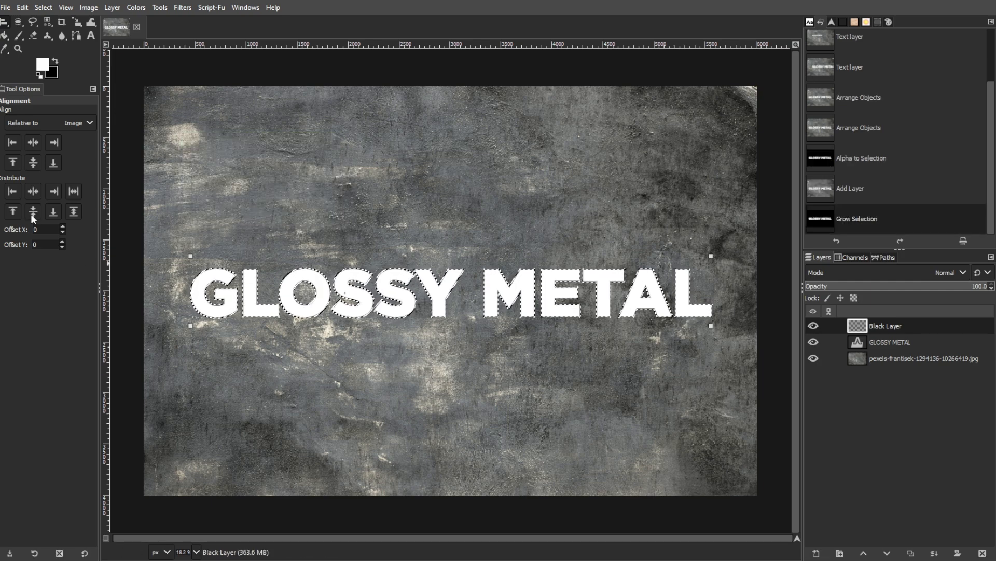
Grow the text-shaped selection again, by 40 px
{"action": "left_click", "coordinate": [43, 7]}
{"action": "left_click", "coordinate": [4, 23]}
{"action": "left_click", "coordinate": [43, 9]}
{"action": "left_click", "coordinate": [59, 173]}
{"action": "left_click_drag", "start_coordinate": [91, 143], "coordinate": [247, 143]}
{"action": "type", "text": "50"}
{"action": "key", "text": "Return"}
Make black the foreground colour and fill the grown selection with it on the Black Layer
{"action": "left_click", "coordinate": [55, 62]}
{"action": "left_click", "coordinate": [7, 36]}
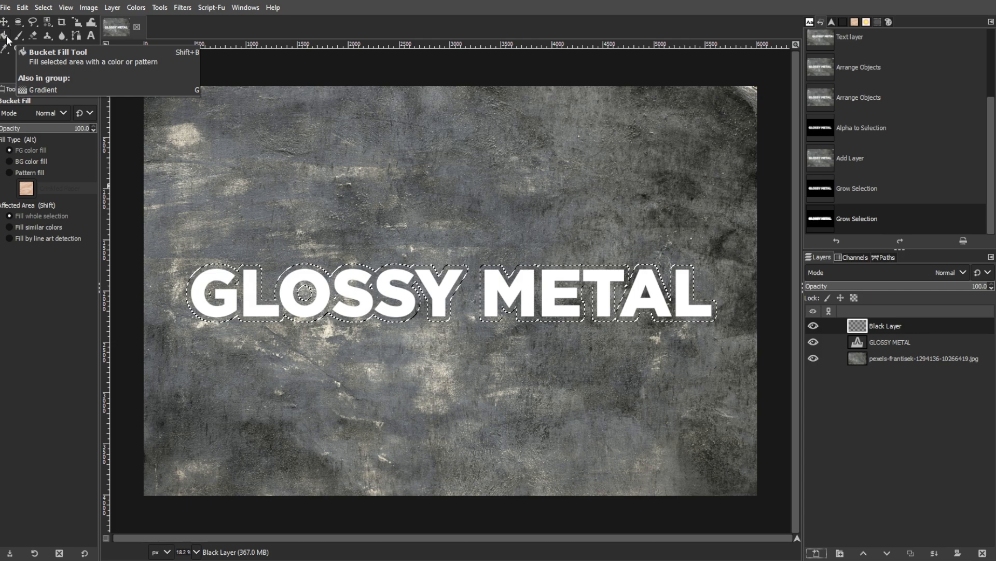
{"action": "left_click", "coordinate": [30, 151]}
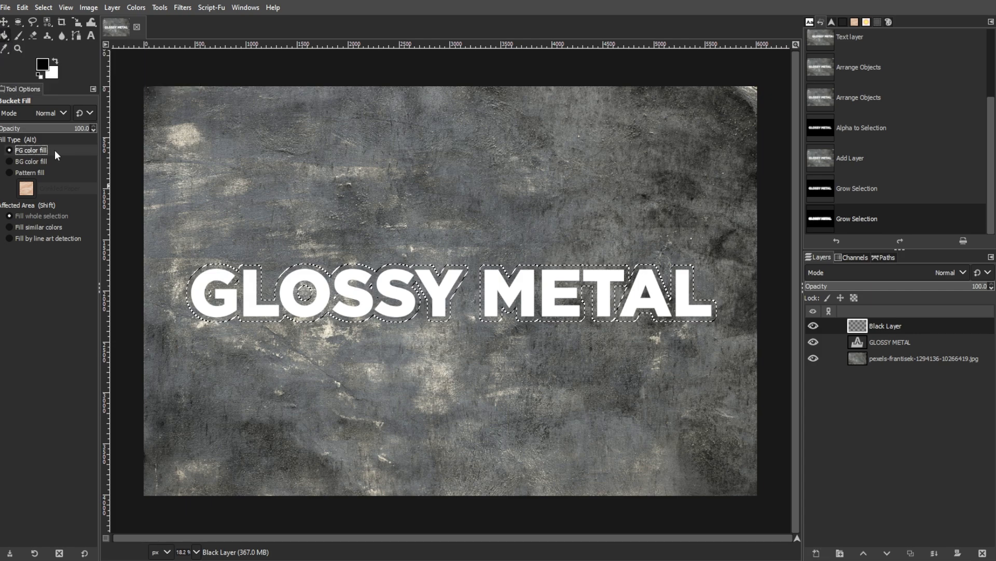
{"action": "left_click", "coordinate": [198, 284]}
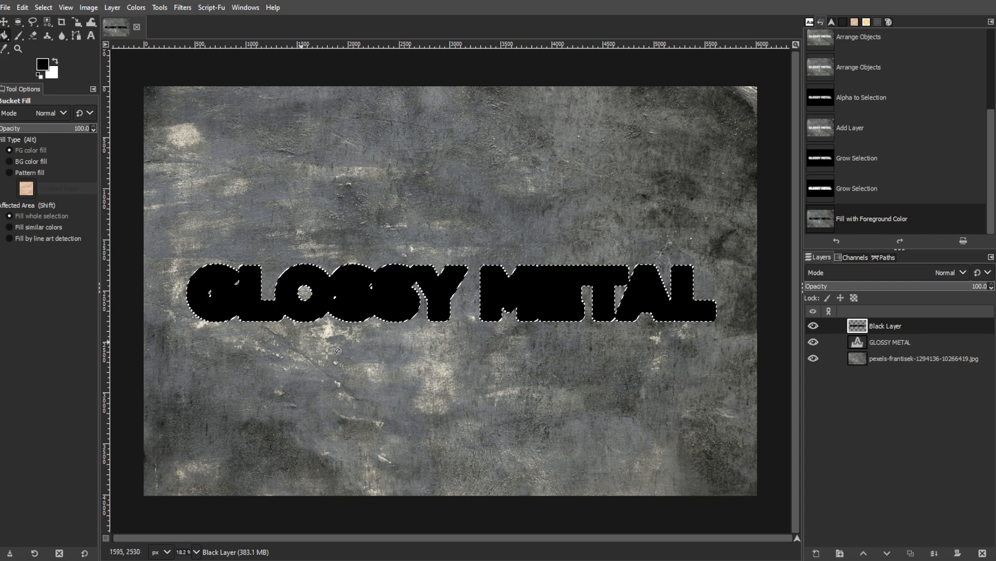
Add a new layer named Gradient Layer above the Black Layer
{"action": "left_click", "coordinate": [816, 553]}
{"action": "left_click_drag", "start_coordinate": [775, 269], "coordinate": [597, 136]}
{"action": "triple_click", "coordinate": [567, 179]}
{"action": "type", "text": "Gradient Layer"}
{"action": "key", "text": "Return"}
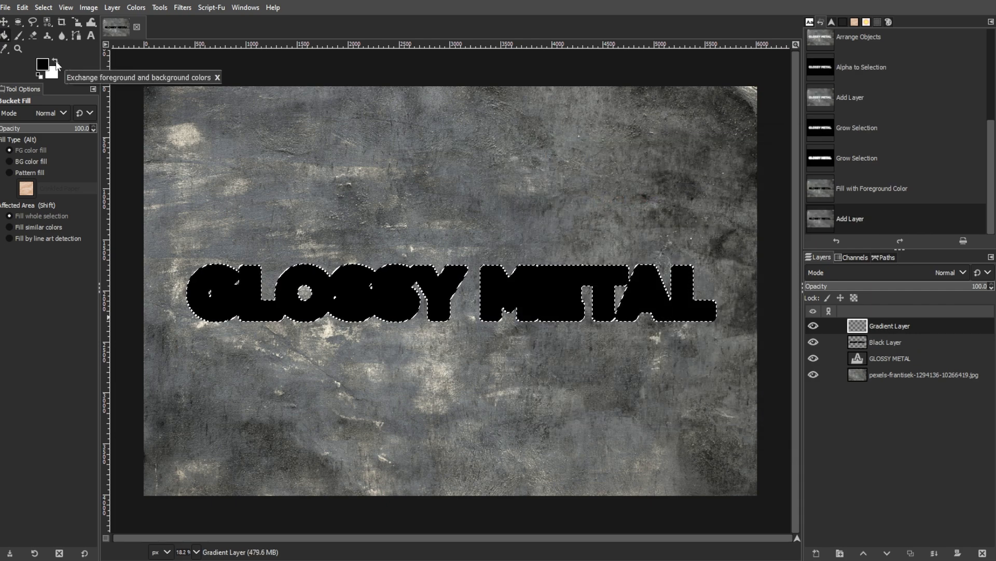
Set the background colour to 808080
{"action": "left_click", "coordinate": [52, 75]}
{"action": "type", "text": "808080"}
{"action": "key", "text": "Return"}
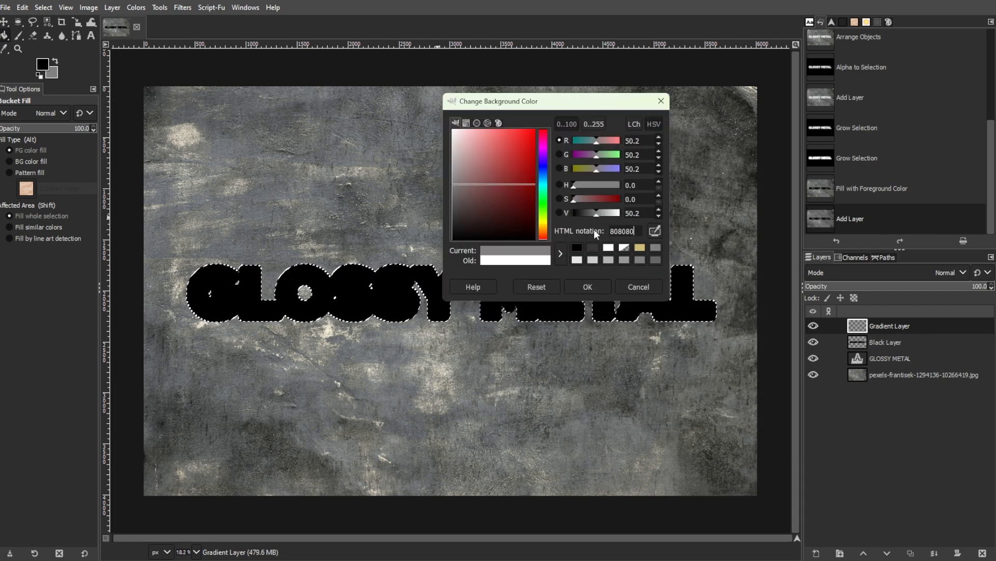
{"action": "left_click", "coordinate": [589, 287]}
Draw a linear black-to-grey gradient about 682 px long, vertically upward across the selected lettering on the Gradient Layer
{"action": "left_click_drag", "start_coordinate": [7, 36], "coordinate": [31, 48]}
{"action": "left_click", "coordinate": [33, 48]}
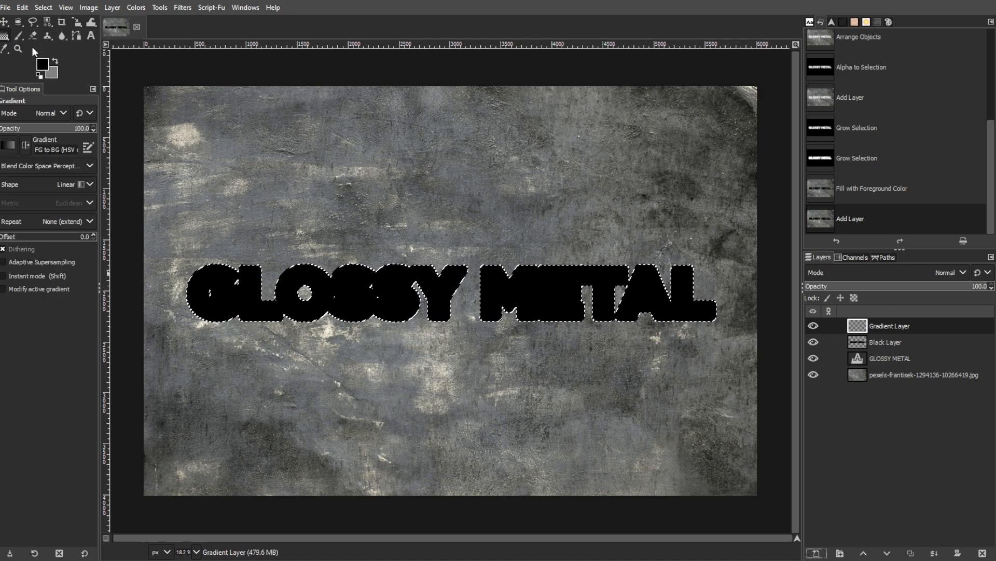
{"action": "left_click", "coordinate": [41, 182]}
{"action": "left_click", "coordinate": [30, 197]}
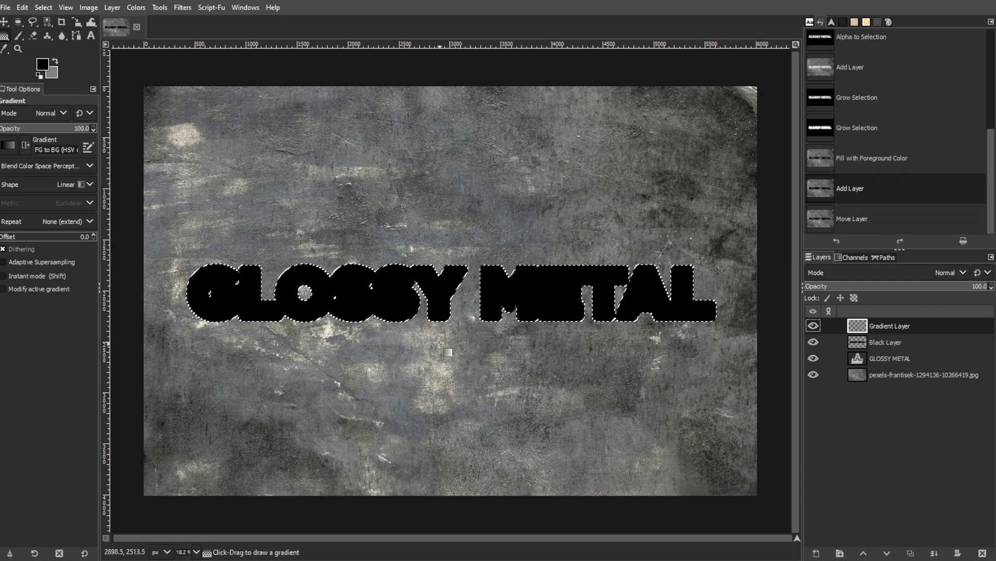
{"action": "left_click_drag", "start_coordinate": [437, 327], "coordinate": [439, 258]}
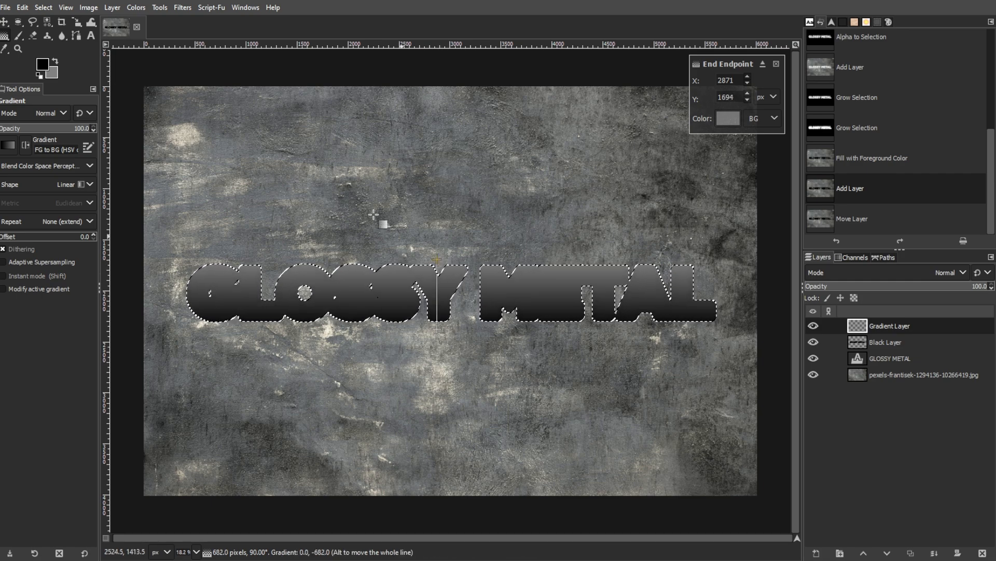
{"action": "left_click", "coordinate": [5, 22]}
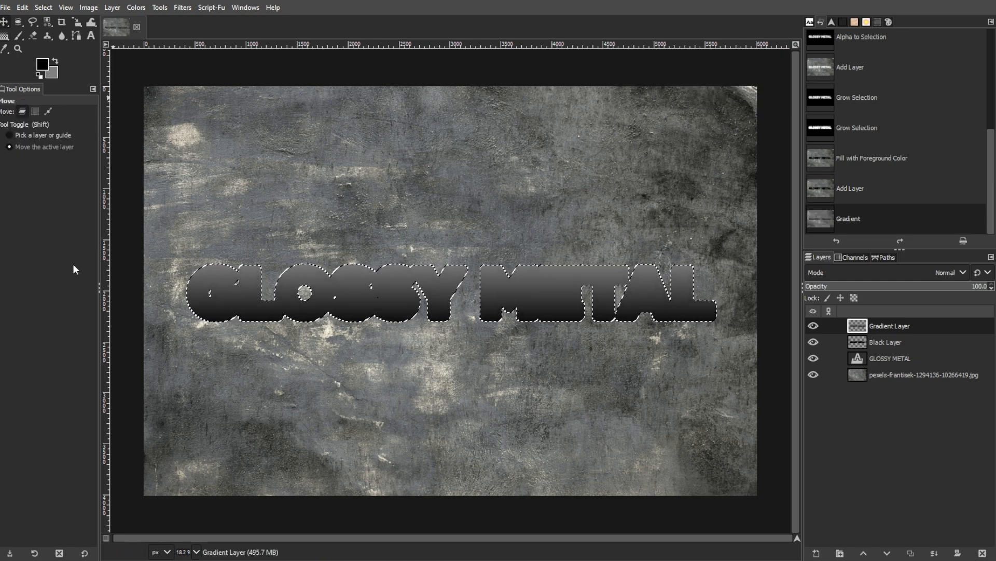
Load a new selection from the GLOSSY METAL text layer's alpha
{"action": "left_click", "coordinate": [888, 359]}
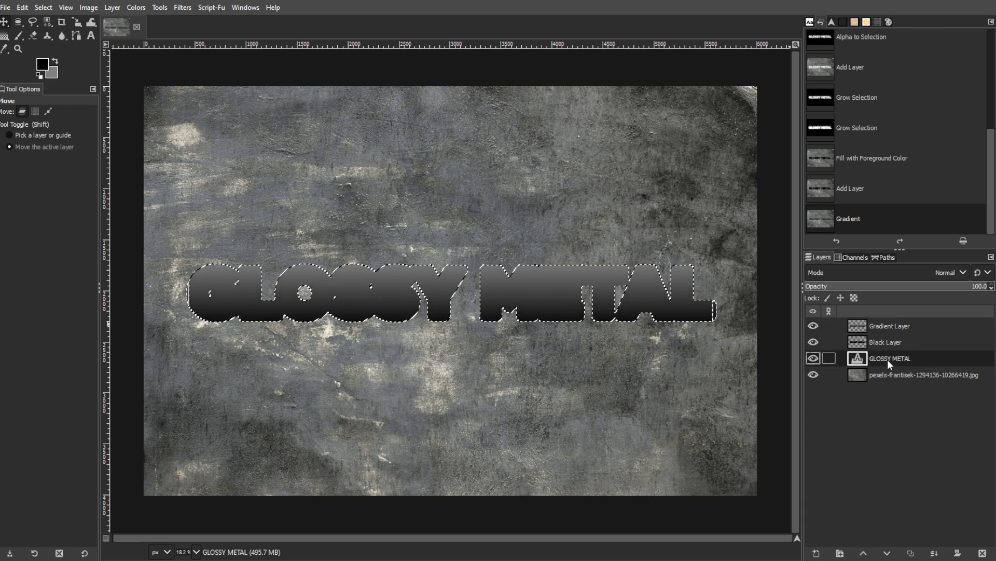
{"action": "right_click", "coordinate": [887, 359]}
{"action": "left_click", "coordinate": [834, 422]}
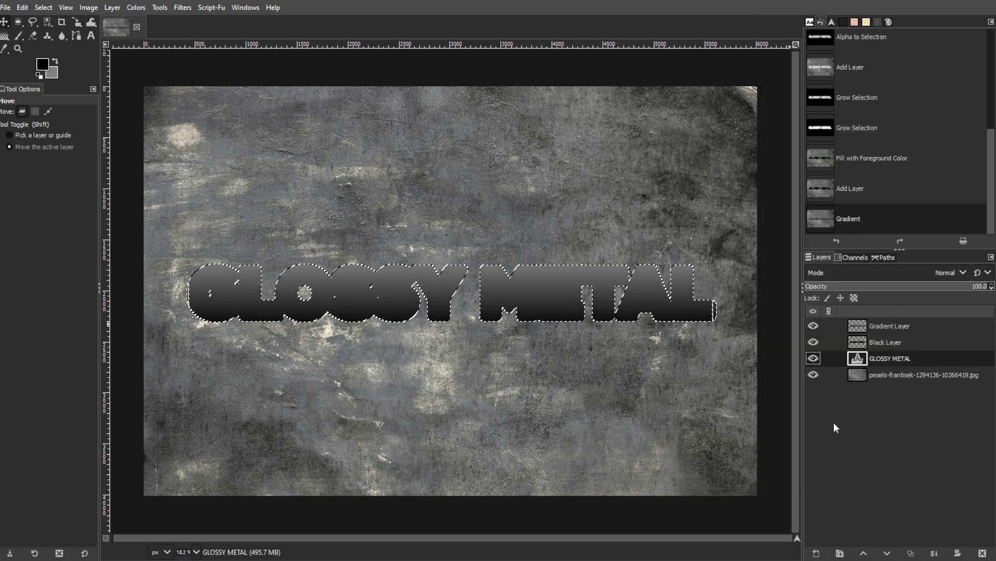
Grow the text selection slightly and clear its contents from the Gradient Layer, leaving a gradient outline around the letters
{"action": "left_click", "coordinate": [893, 327]}
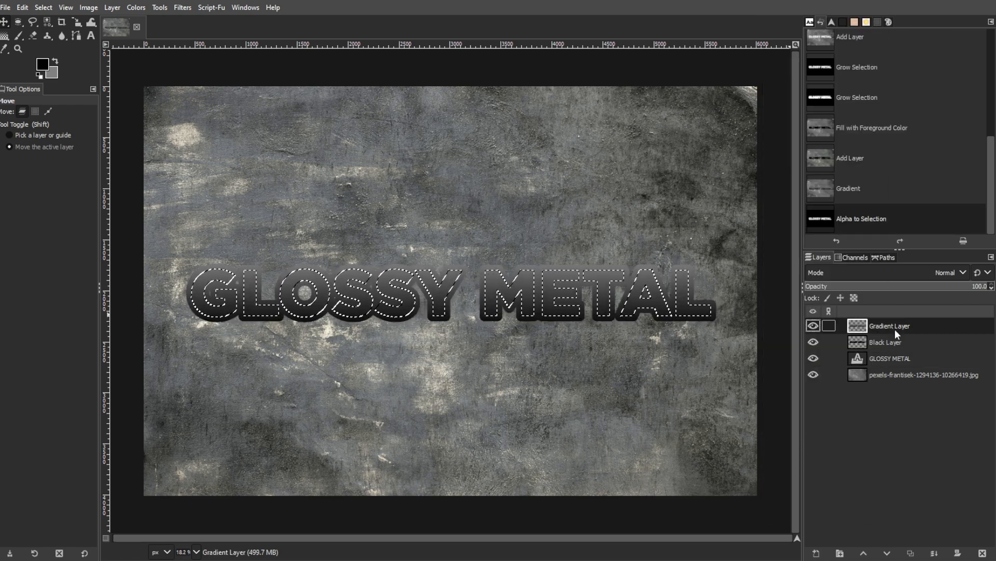
{"action": "left_click", "coordinate": [43, 8]}
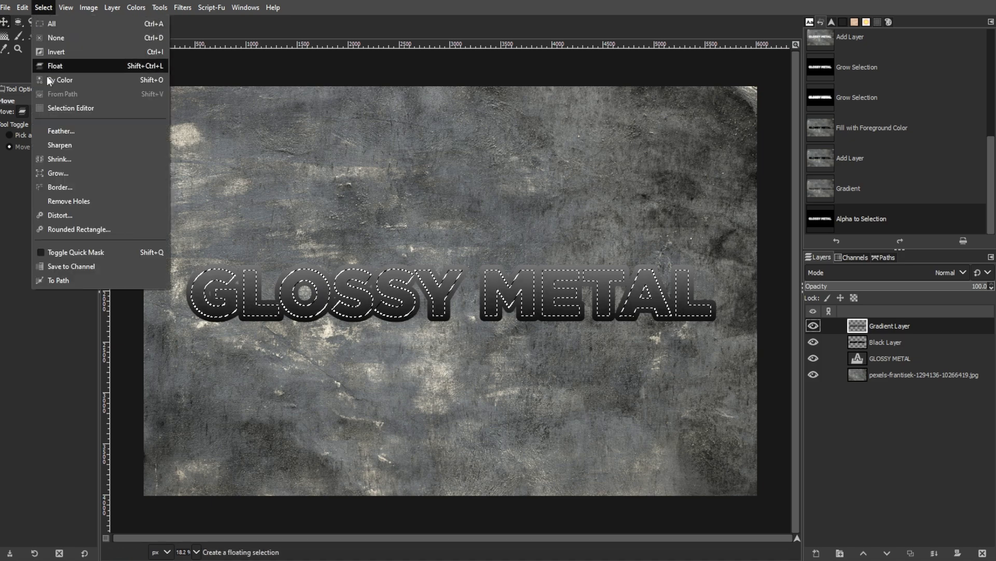
{"action": "left_click", "coordinate": [52, 170]}
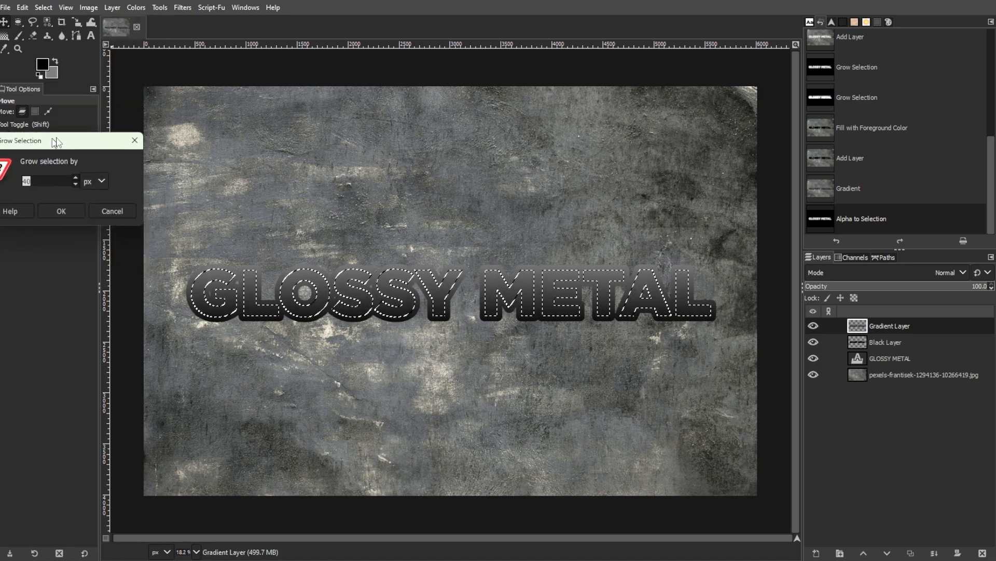
{"action": "left_click_drag", "start_coordinate": [51, 141], "coordinate": [229, 141]}
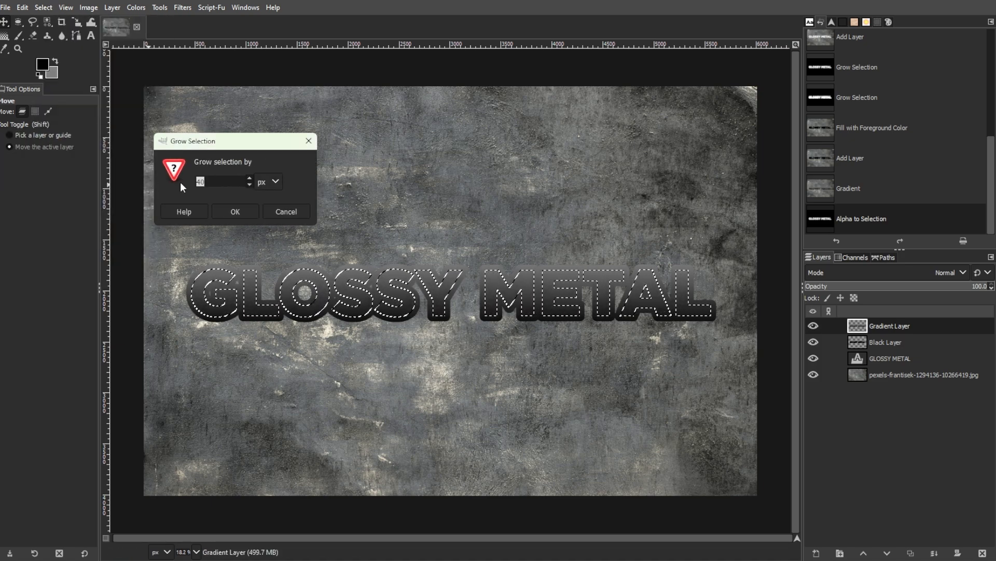
{"action": "key", "text": "Return"}
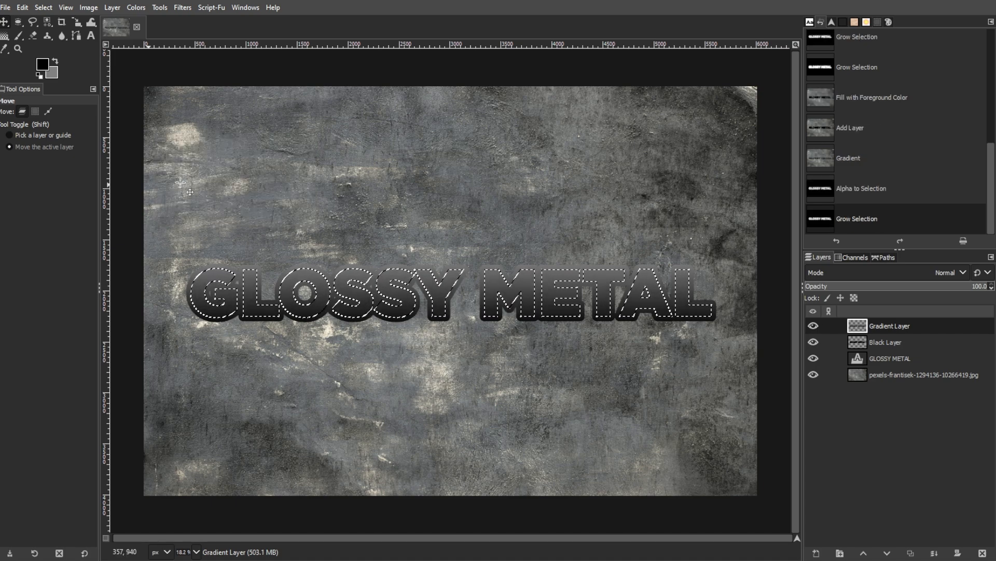
{"action": "key", "text": "Delete"}
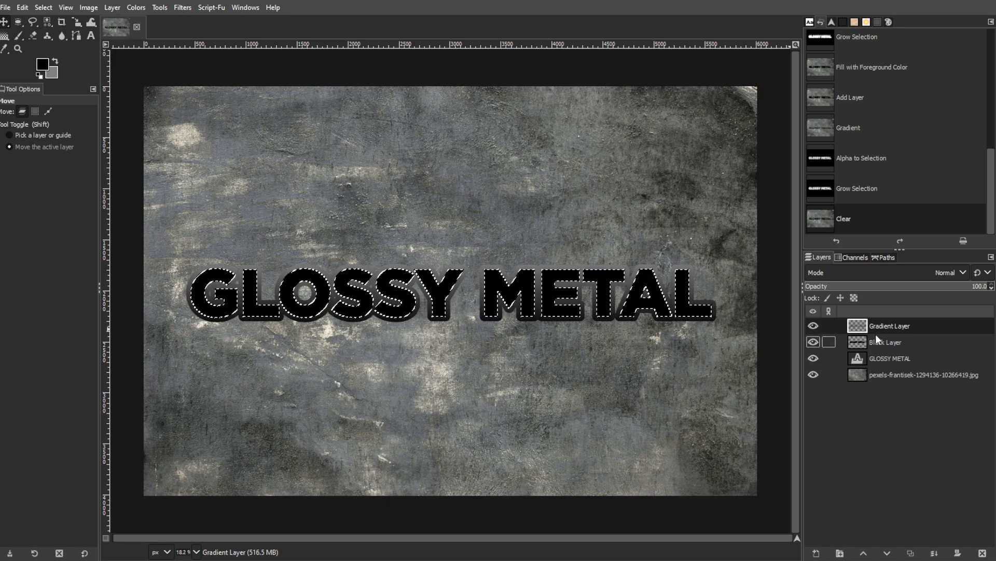
Load the Gradient Layer's alpha as a selection and add a new layer named Top Layer
{"action": "right_click", "coordinate": [890, 331]}
{"action": "left_click", "coordinate": [848, 359]}
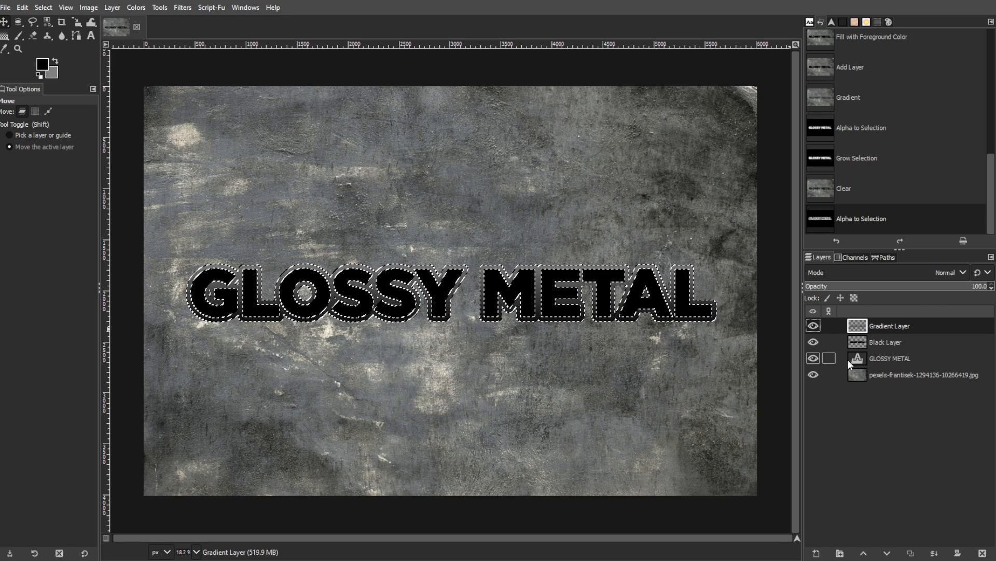
{"action": "key", "text": "shift+ctrl+n"}
{"action": "left_click", "coordinate": [721, 170]}
{"action": "left_click_drag", "start_coordinate": [720, 170], "coordinate": [623, 167]}
{"action": "type", "text": "Top Layer"}
{"action": "left_click", "coordinate": [801, 398]}
Make white the foreground colour and set the background colour to 404040
{"action": "key", "text": "x"}
{"action": "left_click", "coordinate": [52, 73]}
{"action": "triple_click", "coordinate": [625, 231]}
{"action": "type", "text": "404040"}
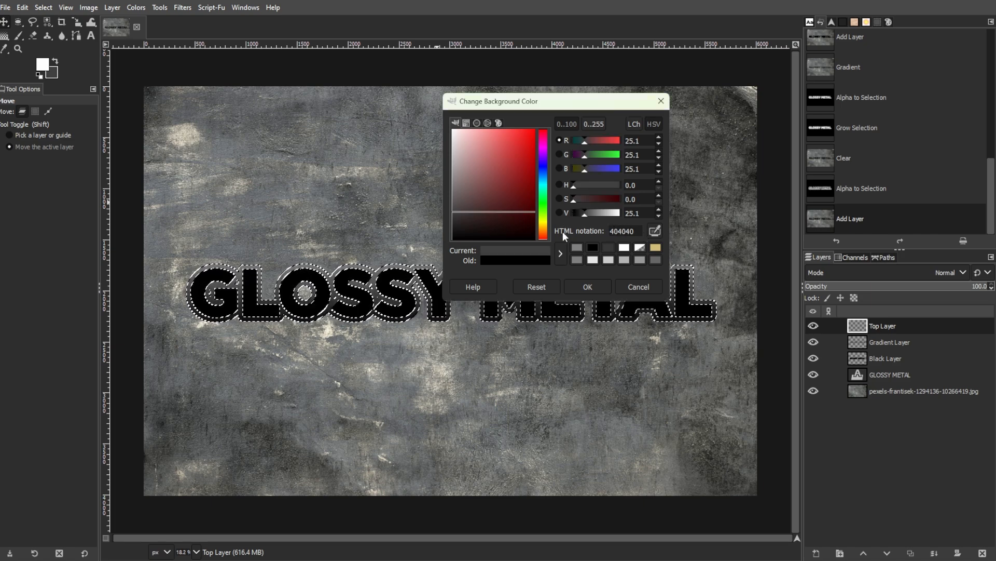
{"action": "left_click", "coordinate": [586, 287]}
Draw a linear white-to-dark-grey gradient about 737 px long, vertically downward across the selected outline on the Top Layer
{"action": "left_click", "coordinate": [4, 35]}
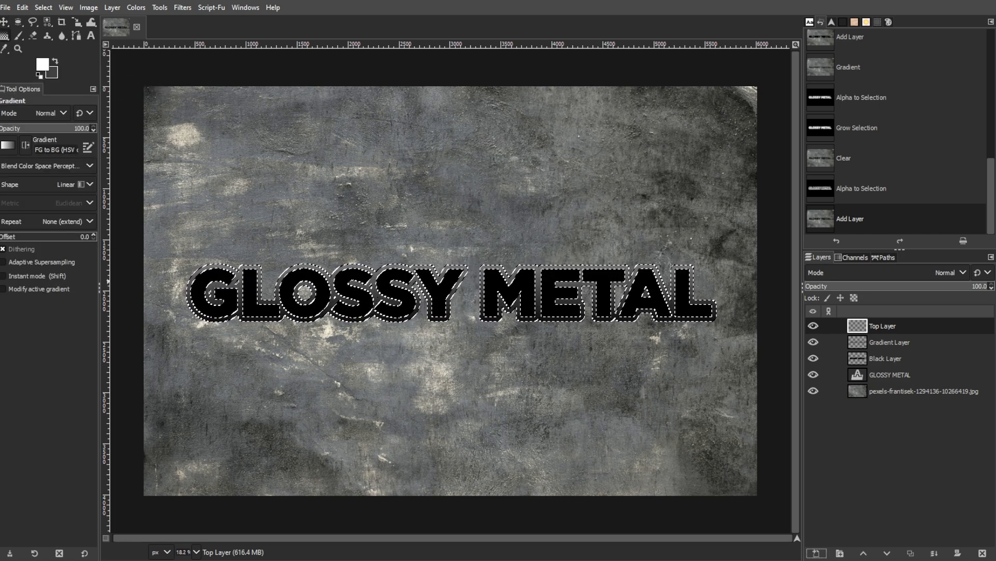
{"action": "left_click_drag", "start_coordinate": [434, 255], "coordinate": [434, 323]}
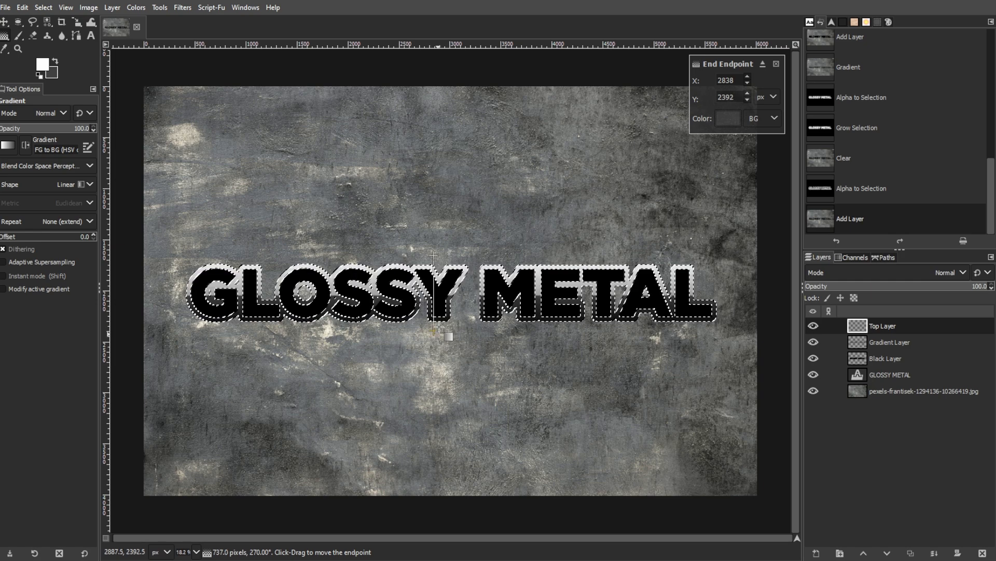
With the gradient's end point moved to Y 2360, shrink the selection by 5 px and clear the Top Layer inside it
{"action": "left_click_drag", "start_coordinate": [439, 325], "coordinate": [439, 328]}
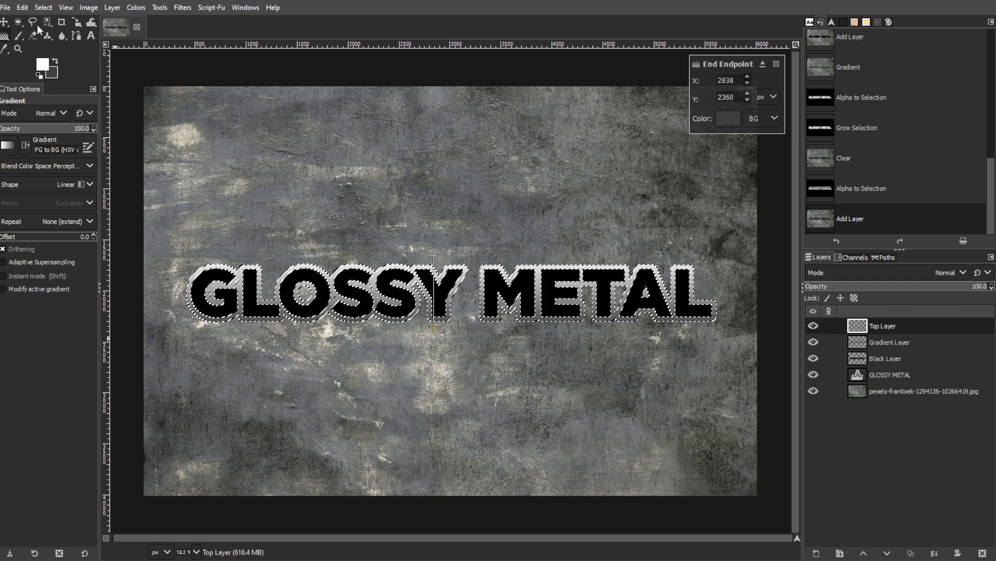
{"action": "left_click", "coordinate": [40, 7]}
{"action": "left_click", "coordinate": [51, 150]}
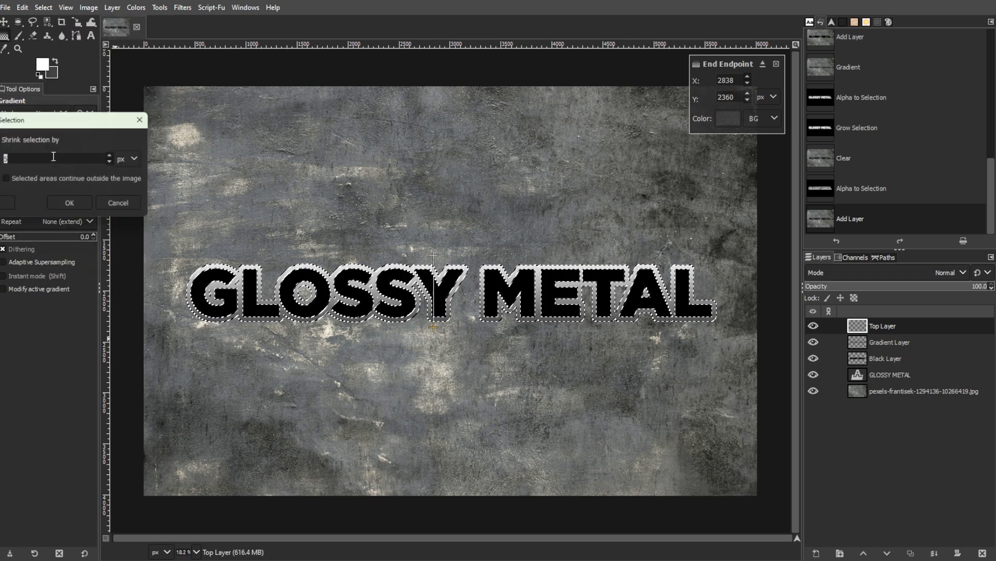
{"action": "left_click_drag", "start_coordinate": [71, 127], "coordinate": [211, 130]}
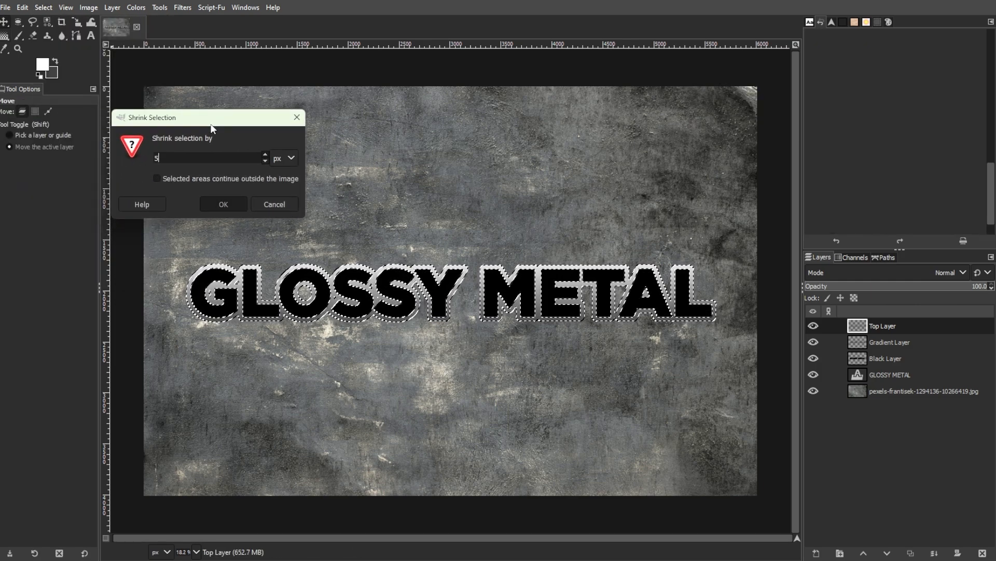
{"action": "key", "text": "Return"}
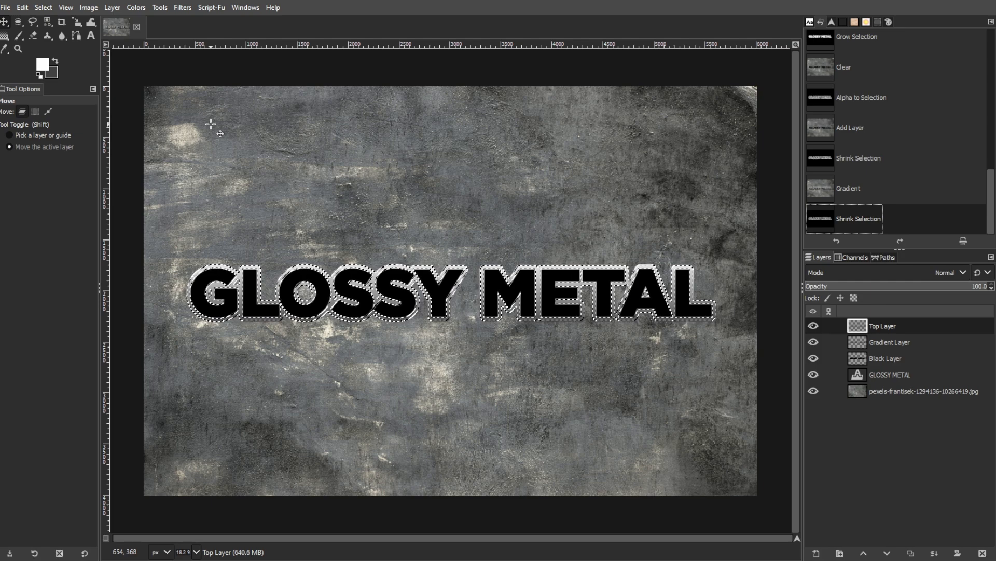
{"action": "key", "text": "Delete"}
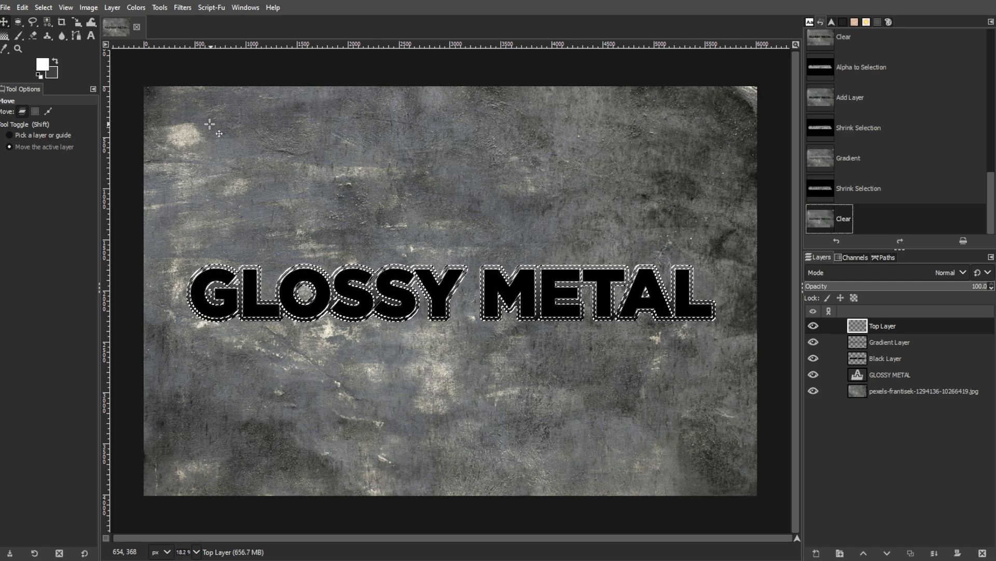
Deselect everything and lower the Top Layer's opacity to 58.7
{"action": "left_click", "coordinate": [44, 8]}
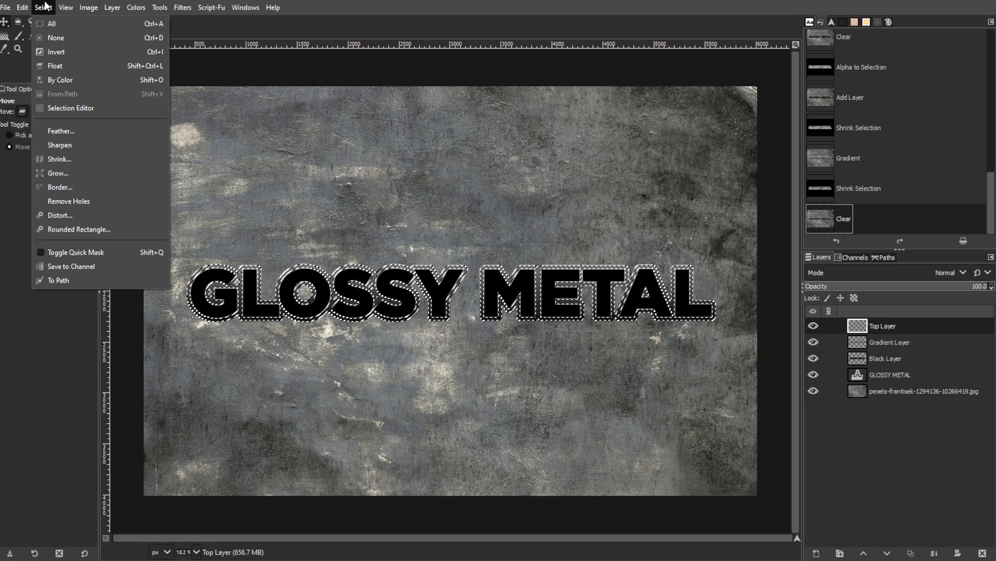
{"action": "left_click", "coordinate": [47, 39]}
{"action": "left_click", "coordinate": [928, 286]}
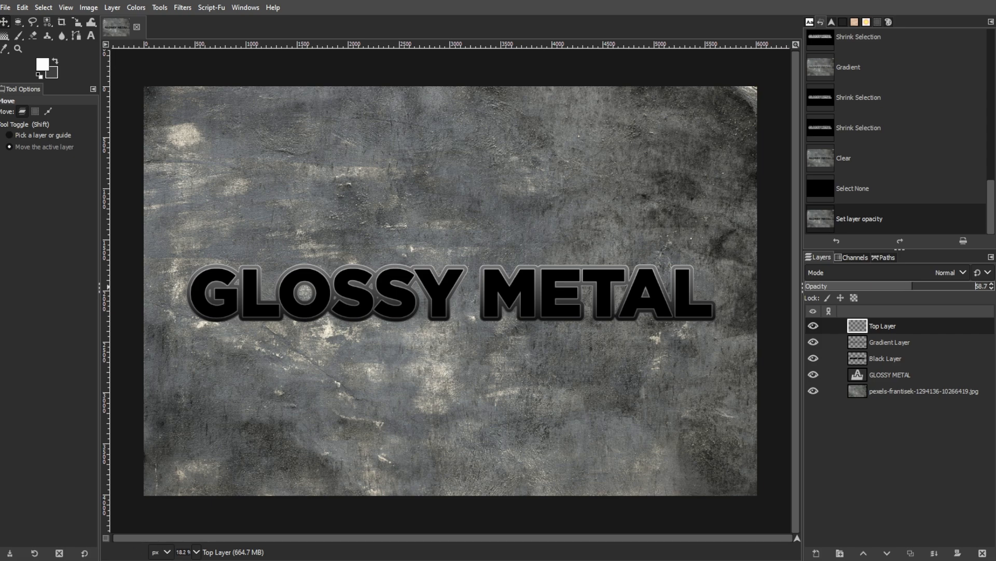
Duplicate the Black Layer twice and link the original Black Layer with Black Layer copy
{"action": "left_click", "coordinate": [885, 358]}
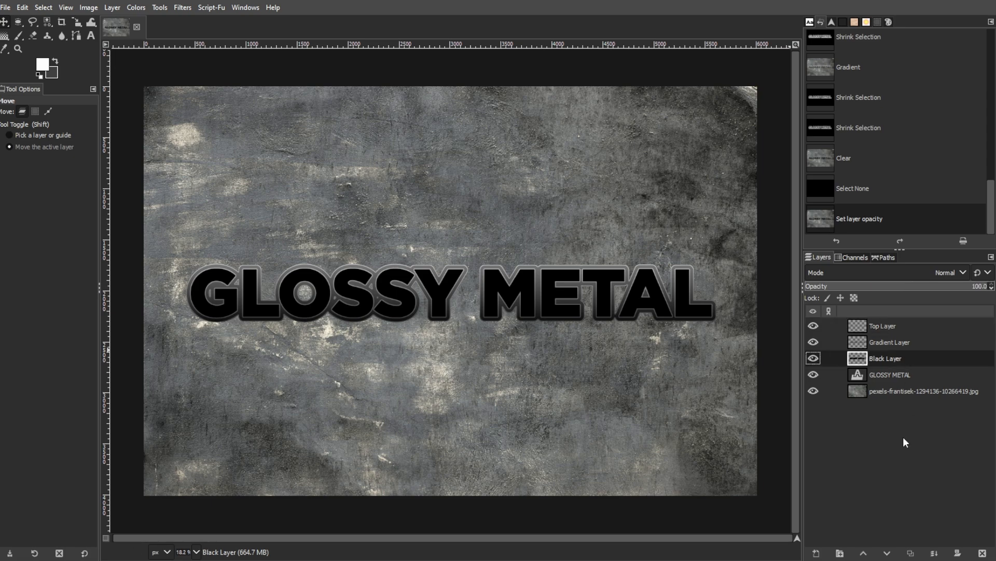
{"action": "left_click", "coordinate": [911, 554]}
{"action": "left_click", "coordinate": [912, 553]}
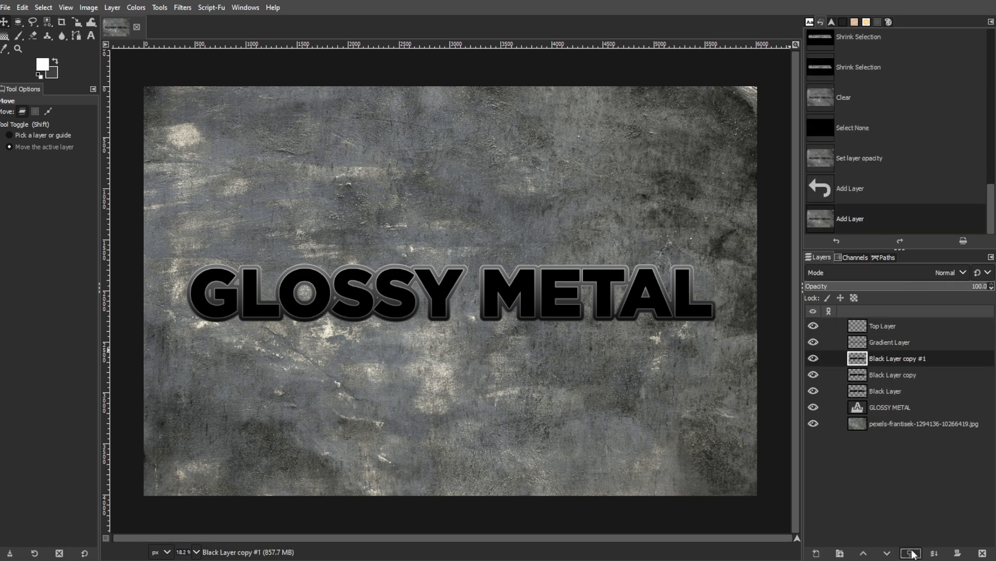
{"action": "left_click", "coordinate": [890, 390]}
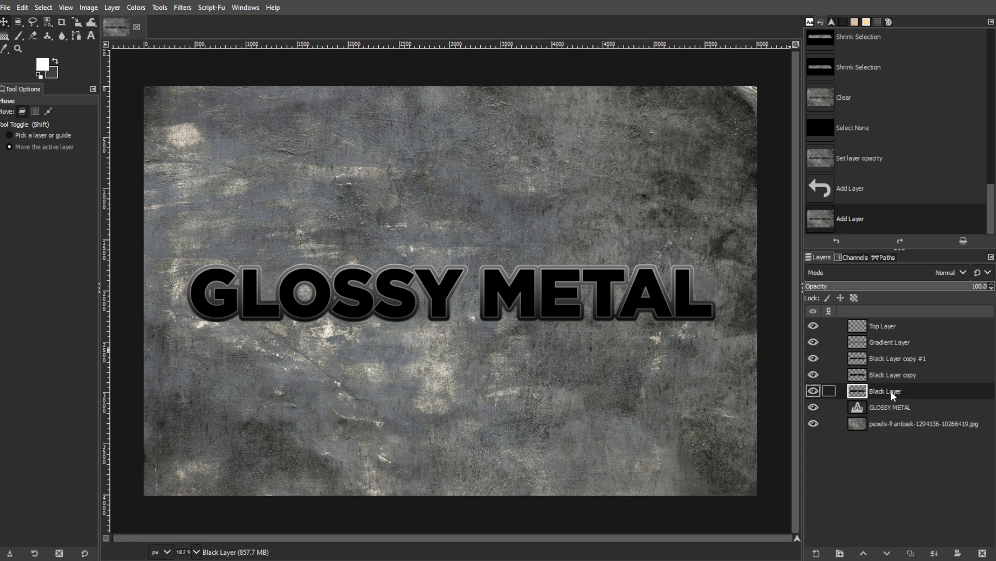
{"action": "left_click", "coordinate": [828, 391]}
{"action": "left_click", "coordinate": [829, 374]}
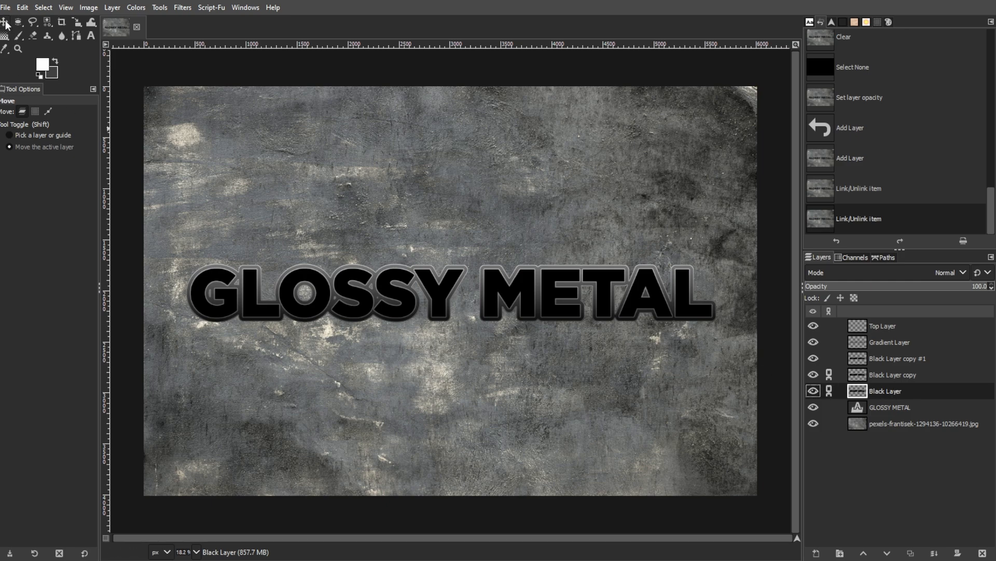
Nudge the linked Black Layer and Black Layer copy downward to build a thick lower edge beneath the letters, and unlink both layers
{"action": "left_click", "coordinate": [17, 152]}
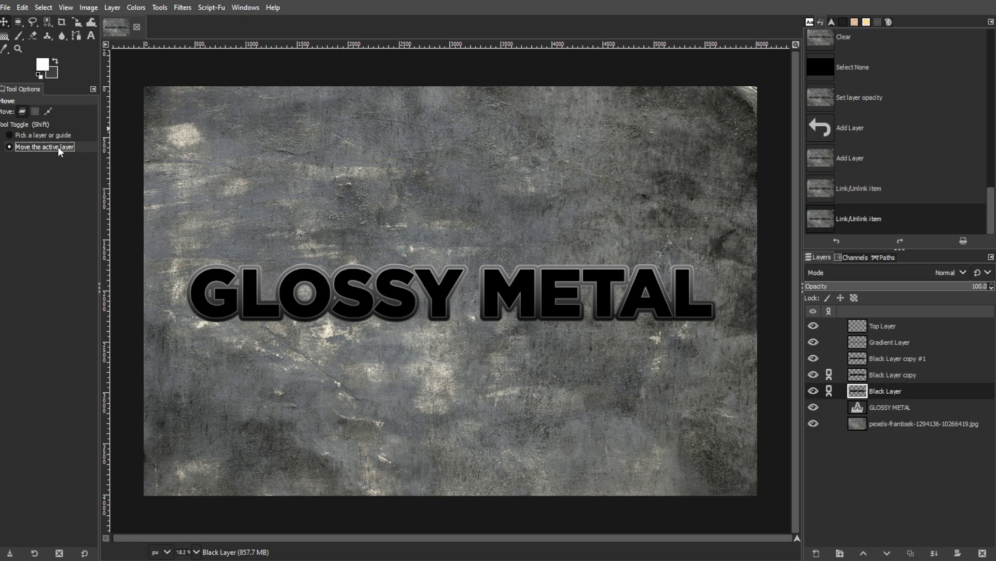
{"action": "left_click", "coordinate": [441, 313]}
{"action": "key", "text": "Down"}
{"action": "key", "text": "Down"}
{"action": "key", "text": "Down"}
{"action": "key", "text": "Down"}
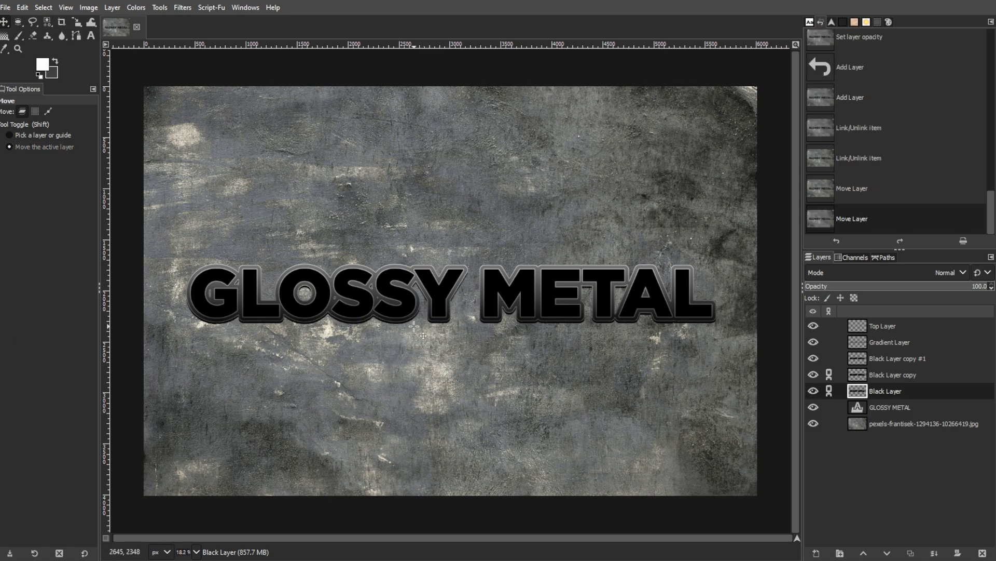
{"action": "scroll", "coordinate": [413, 326], "scroll_direction": "up", "scroll_amount": 2, "text": "ctrl"}
{"action": "key", "text": "Down"}
{"action": "key", "text": "Down"}
{"action": "key", "text": "Down"}
{"action": "key", "text": "Down"}
{"action": "key", "text": "Down"}
{"action": "key", "text": "Down"}
{"action": "key", "text": "Down"}
{"action": "key", "text": "Down"}
{"action": "key", "text": "Down"}
{"action": "key", "text": "Down"}
{"action": "key", "text": "Down"}
{"action": "key", "text": "Down"}
{"action": "key", "text": "Down"}
{"action": "key", "text": "Down"}
{"action": "key", "text": "Down"}
{"action": "key", "text": "Down"}
{"action": "key", "text": "Down"}
{"action": "key", "text": "Down"}
{"action": "key", "text": "Down"}
{"action": "key", "text": "Down"}
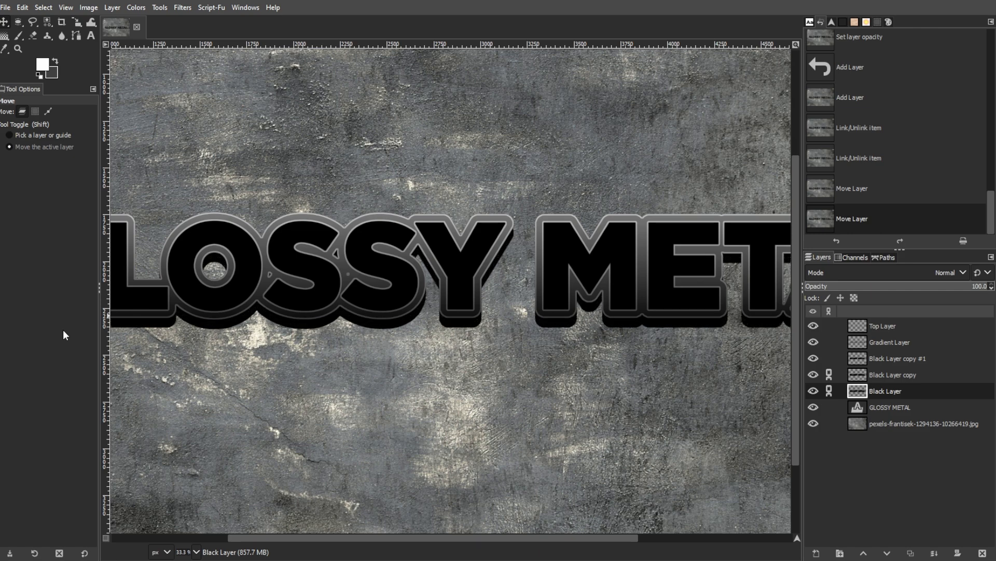
{"action": "scroll", "coordinate": [418, 379], "scroll_direction": "down", "scroll_amount": 2, "text": "ctrl"}
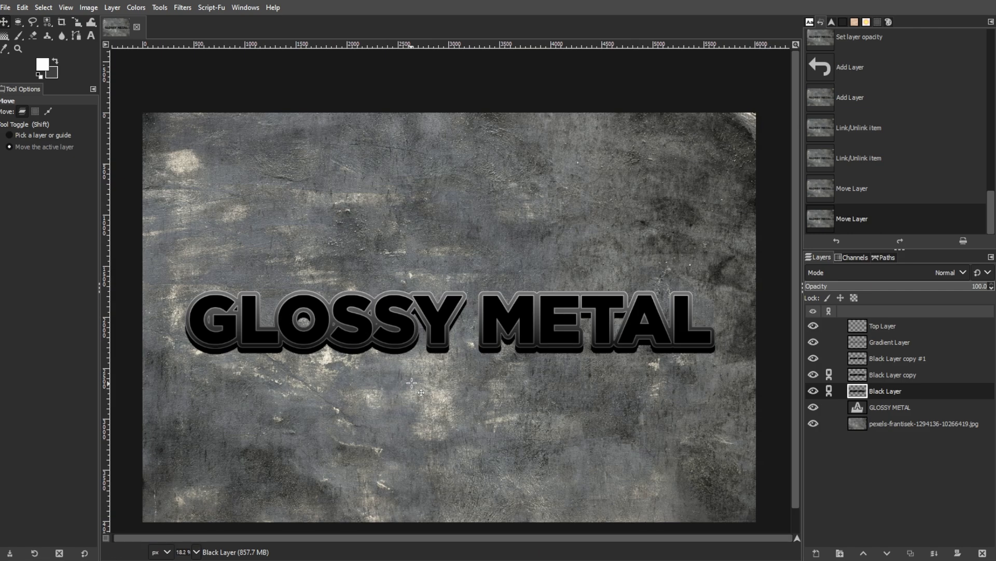
{"action": "left_click", "coordinate": [829, 374]}
{"action": "left_click", "coordinate": [829, 393]}
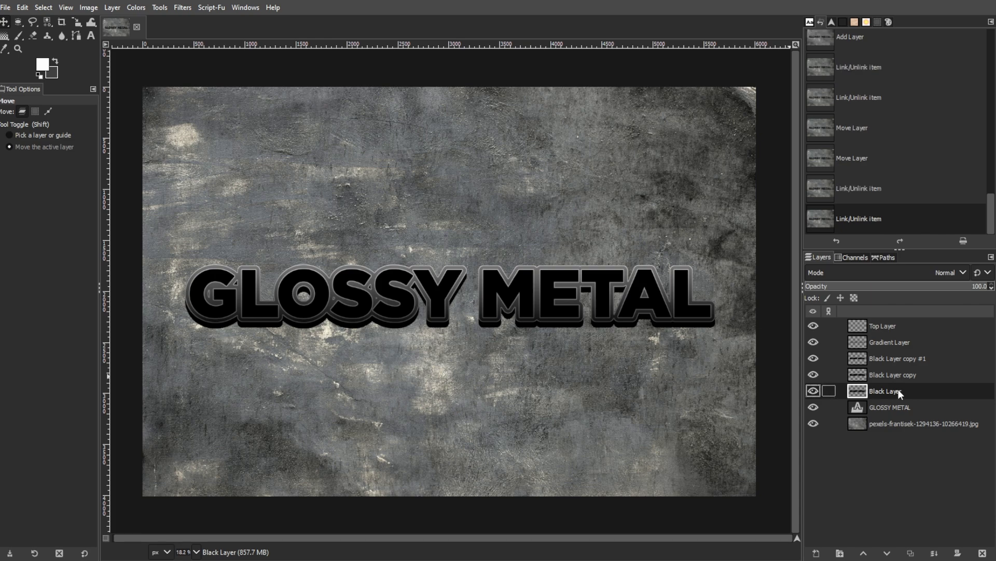
Apply a Gaussian Blur of size 10 in X and Y to the original Black Layer
{"action": "left_click", "coordinate": [185, 8]}
{"action": "mouse_move", "coordinate": [198, 74]}
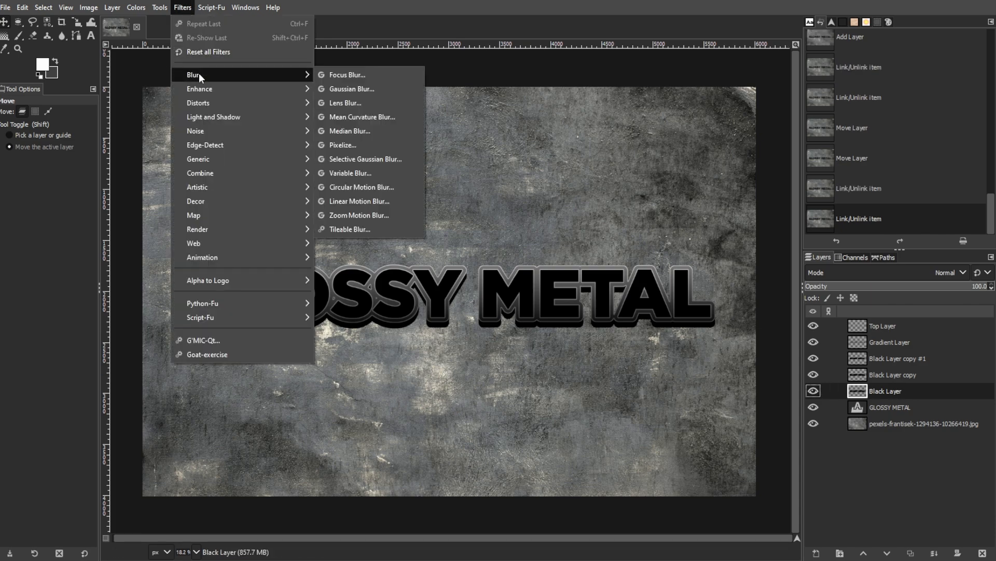
{"action": "left_click", "coordinate": [326, 91]}
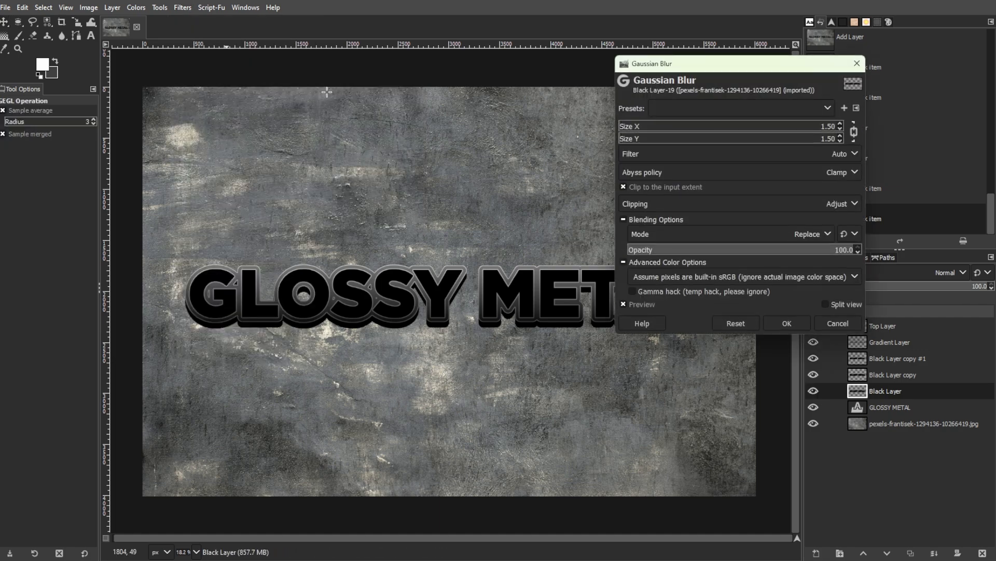
{"action": "left_click", "coordinate": [825, 128]}
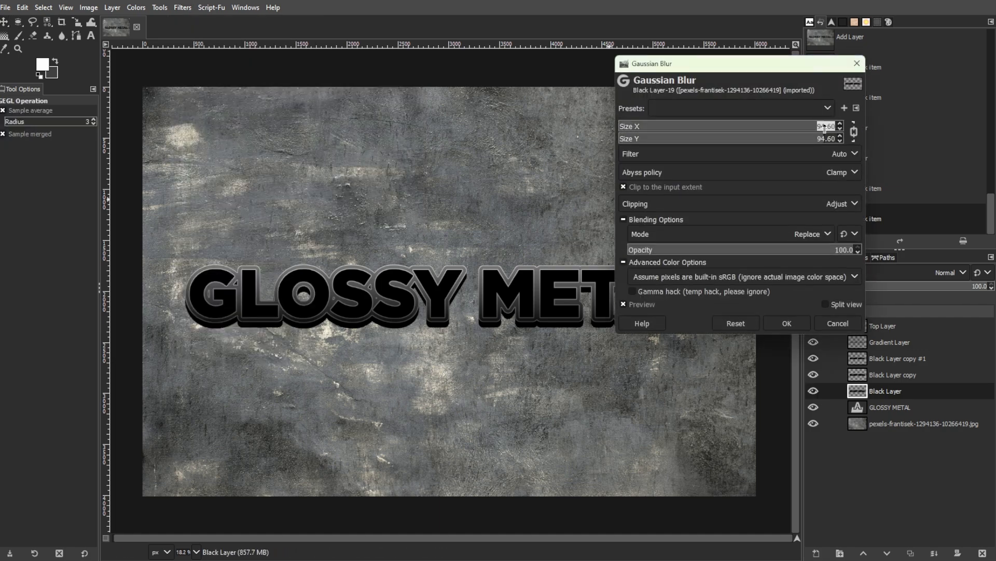
{"action": "type", "text": "10"}
{"action": "key", "text": "Return"}
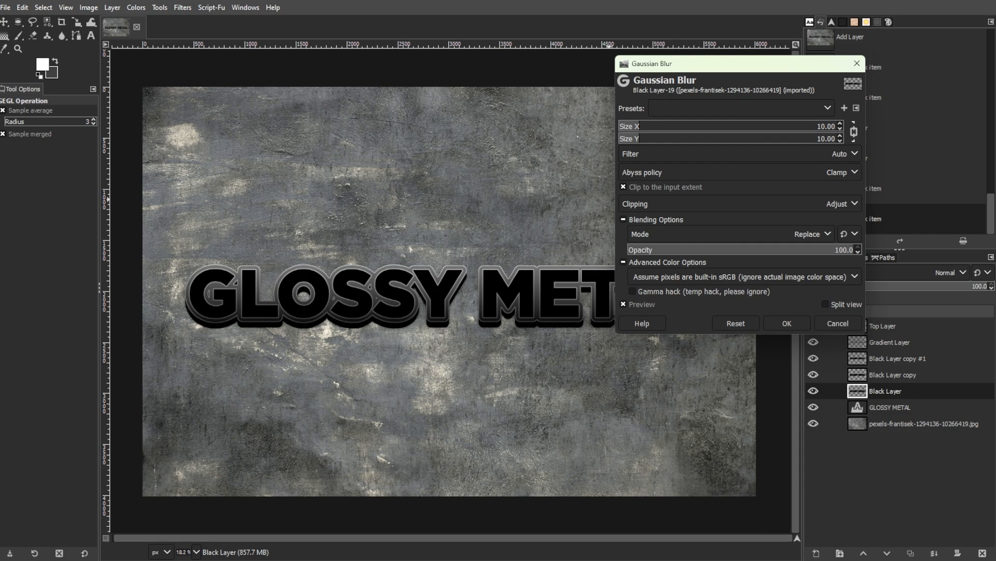
{"action": "left_click", "coordinate": [793, 319]}
Nudge the blurred Black Layer slightly downward as a shadow and set its opacity to 89
{"action": "key", "text": "m"}
{"action": "left_click", "coordinate": [455, 289]}
{"action": "key", "text": "Down"}
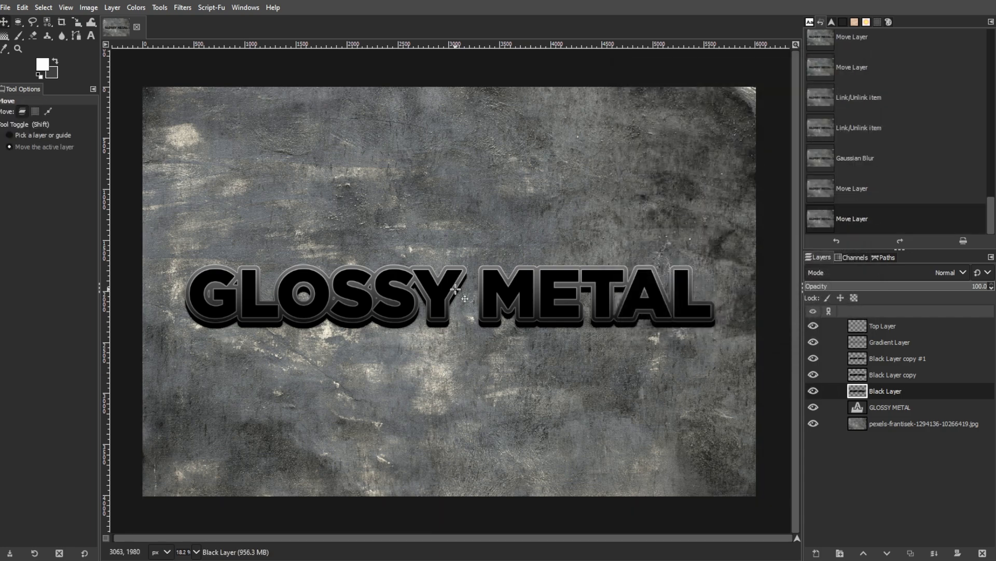
{"action": "scroll", "coordinate": [455, 315], "scroll_direction": "up", "scroll_amount": 4}
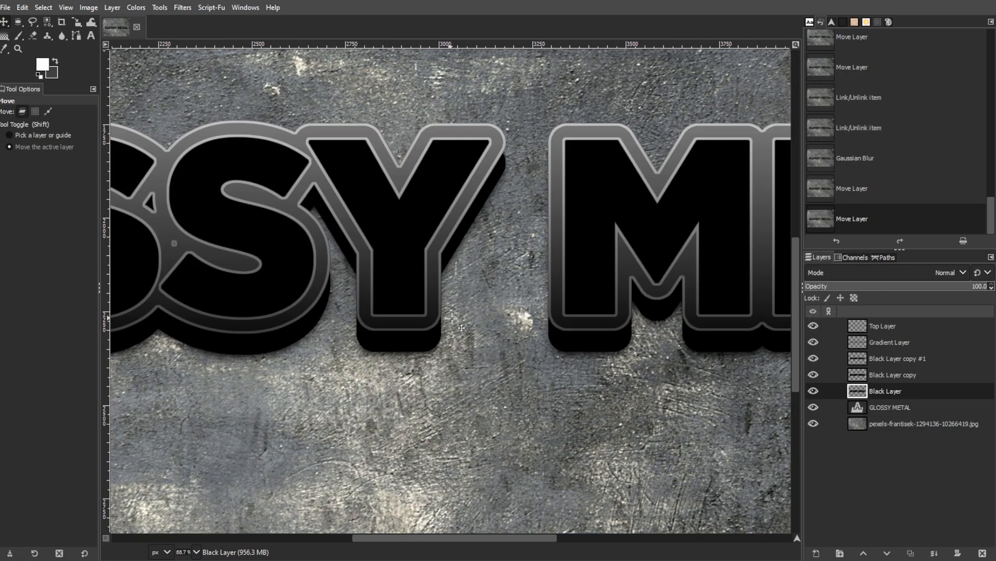
{"action": "key", "text": "Down"}
{"action": "key", "text": "Down"}
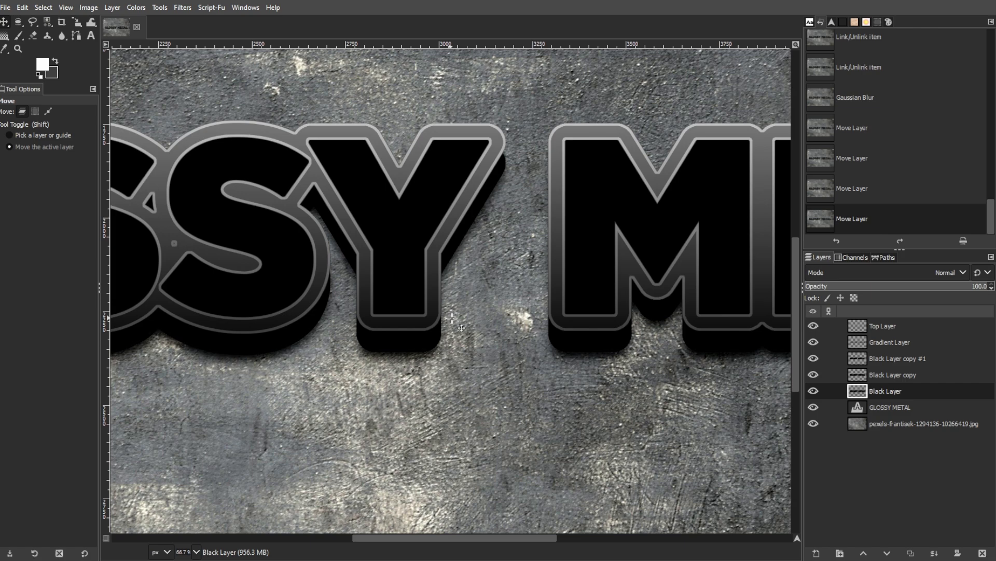
{"action": "left_click", "coordinate": [959, 287]}
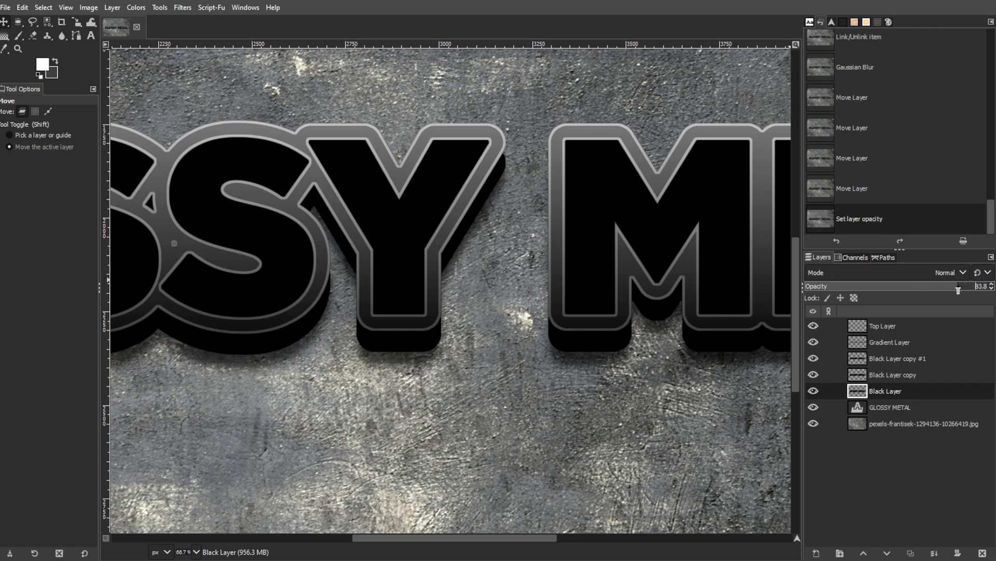
{"action": "scroll", "coordinate": [586, 391], "scroll_direction": "down", "scroll_amount": 4}
{"action": "scroll", "coordinate": [616, 532], "scroll_direction": "down", "scroll_amount": 2}
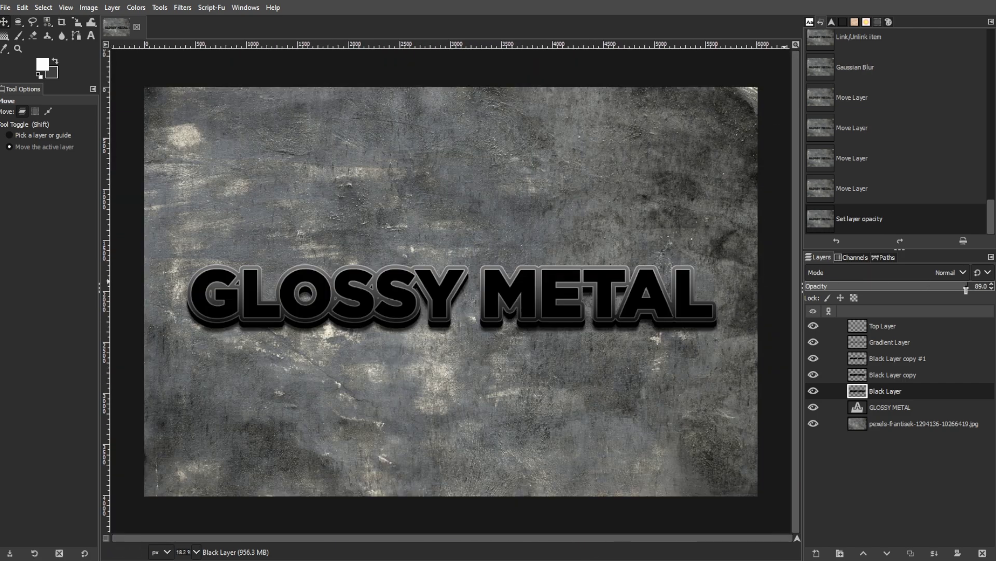
Move the GLOSSY METAL text layer directly beneath the Gradient Layer and nudge the text slightly within its outline
{"action": "left_click", "coordinate": [902, 407]}
{"action": "left_click_drag", "start_coordinate": [902, 406], "coordinate": [893, 347]}
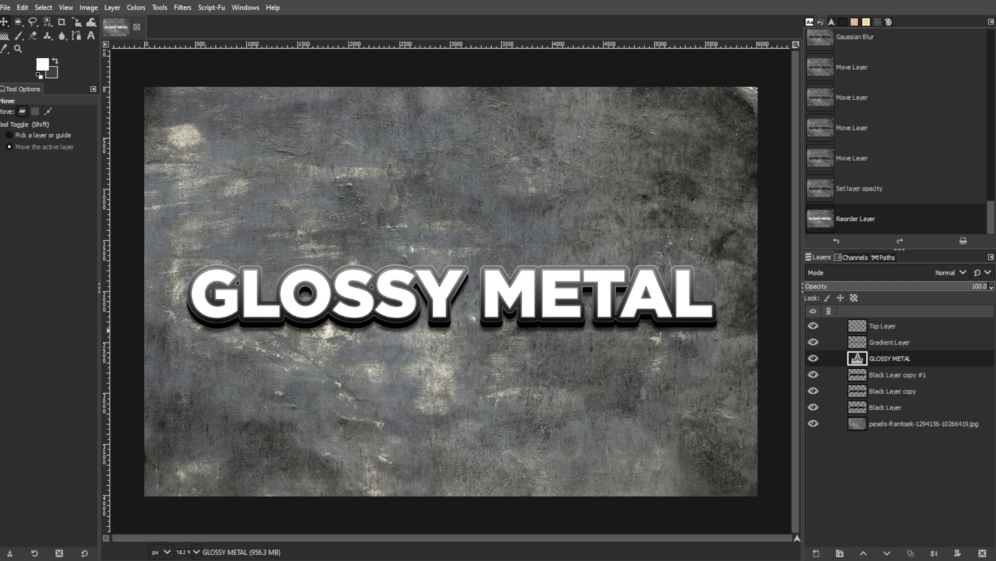
{"action": "left_click", "coordinate": [424, 315]}
{"action": "left_click", "coordinate": [424, 315]}
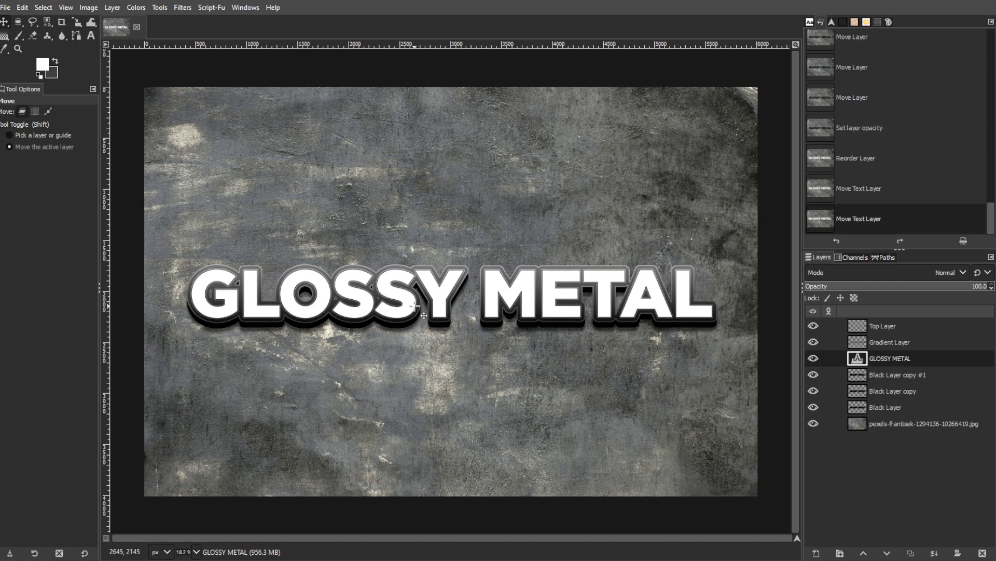
{"action": "key", "text": "ctrl+z"}
{"action": "key", "text": "ctrl+y"}
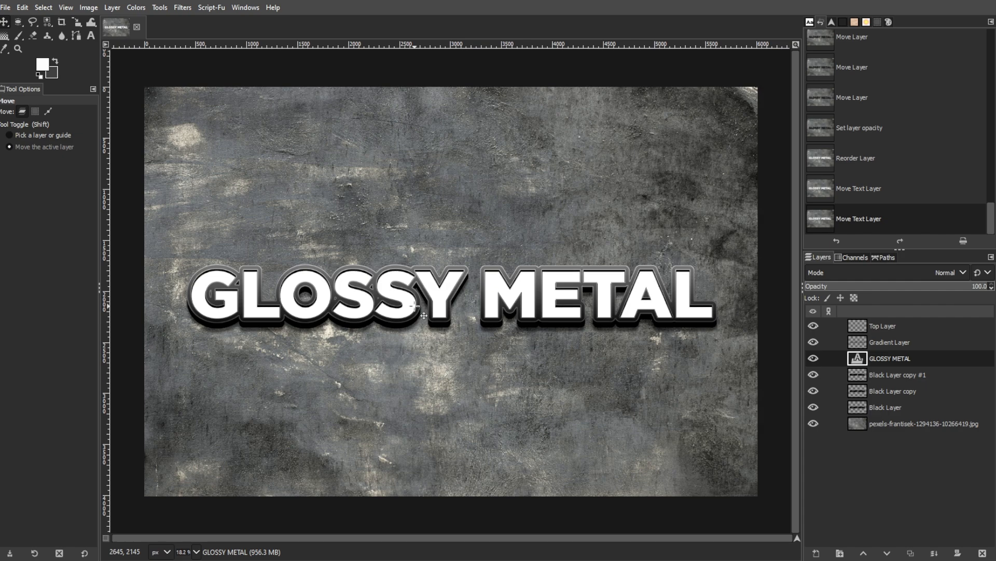
Add a transparent layer named Gloss and place it above the Top Layer in the layer stack
{"action": "key", "text": "shift+ctrl+n"}
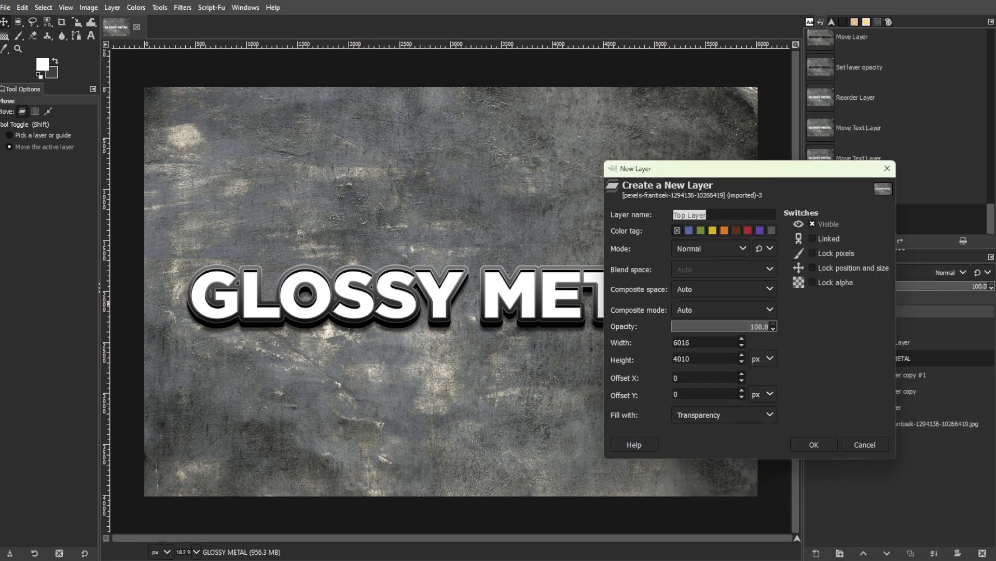
{"action": "type", "text": "Gloss"}
{"action": "key", "text": "Return"}
{"action": "left_click_drag", "start_coordinate": [883, 358], "coordinate": [880, 320]}
Load the Gradient Layer's alpha as a selection and make the Gloss layer active
{"action": "right_click", "coordinate": [885, 357]}
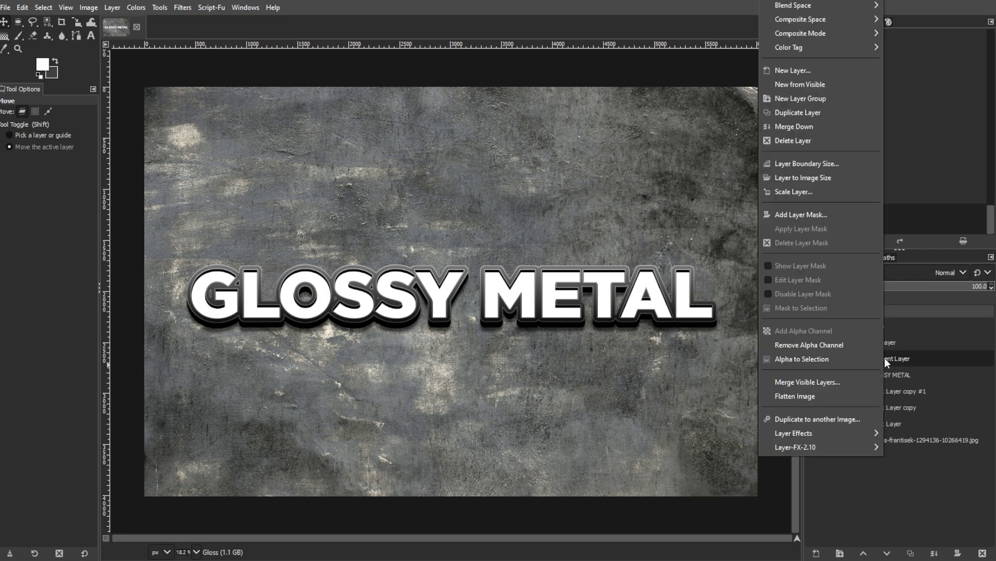
{"action": "left_click", "coordinate": [835, 359]}
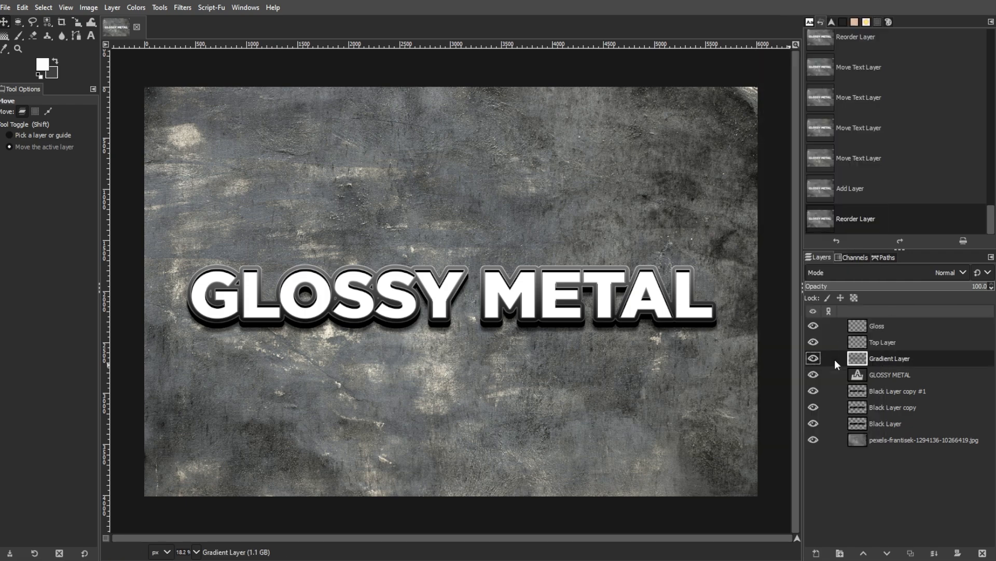
{"action": "left_click", "coordinate": [885, 327]}
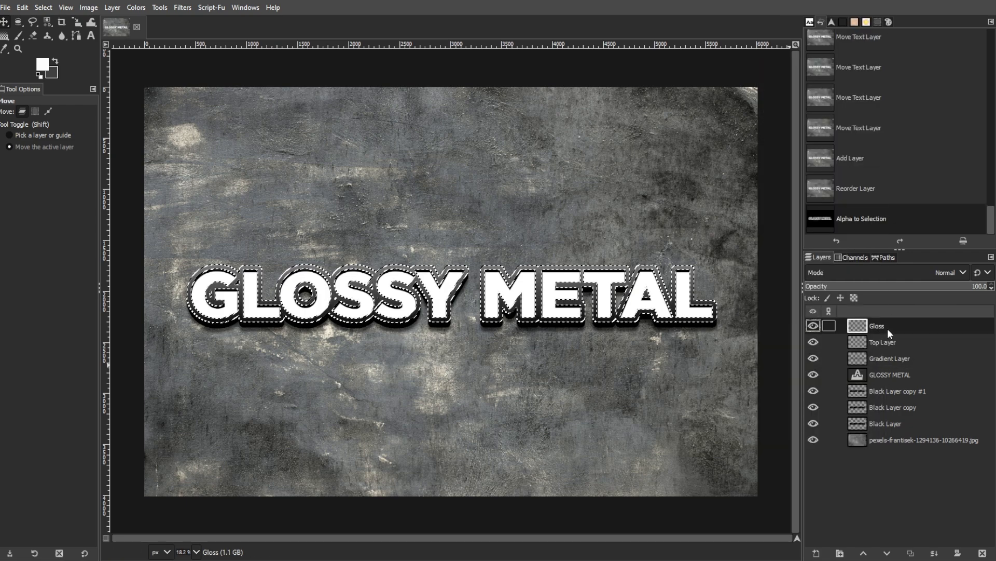
Intersect the text-shaped selection with a rectangle about 5527 by 374 px, keeping only the upper part of the lettering selected
{"action": "left_click", "coordinate": [18, 23]}
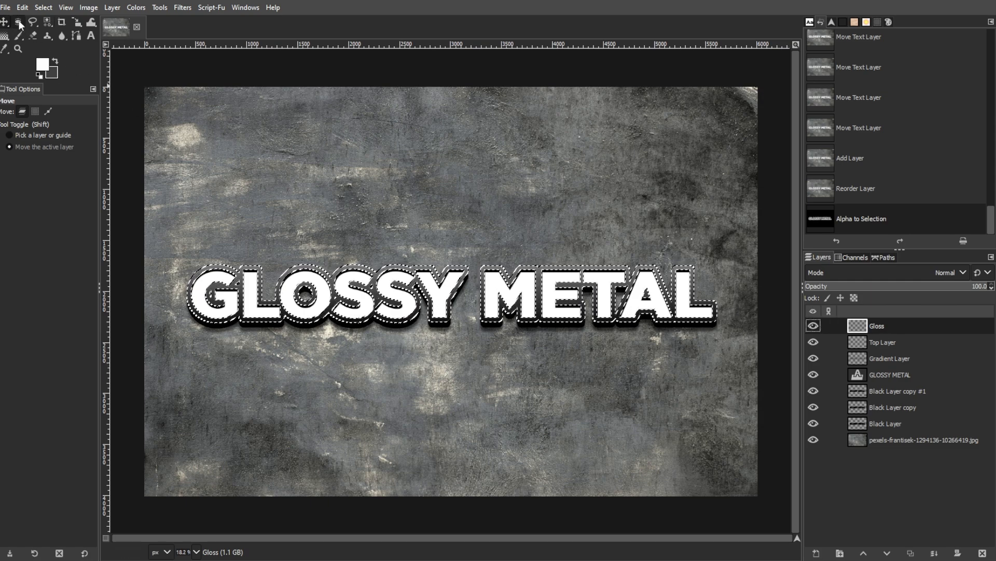
{"action": "left_click", "coordinate": [73, 24]}
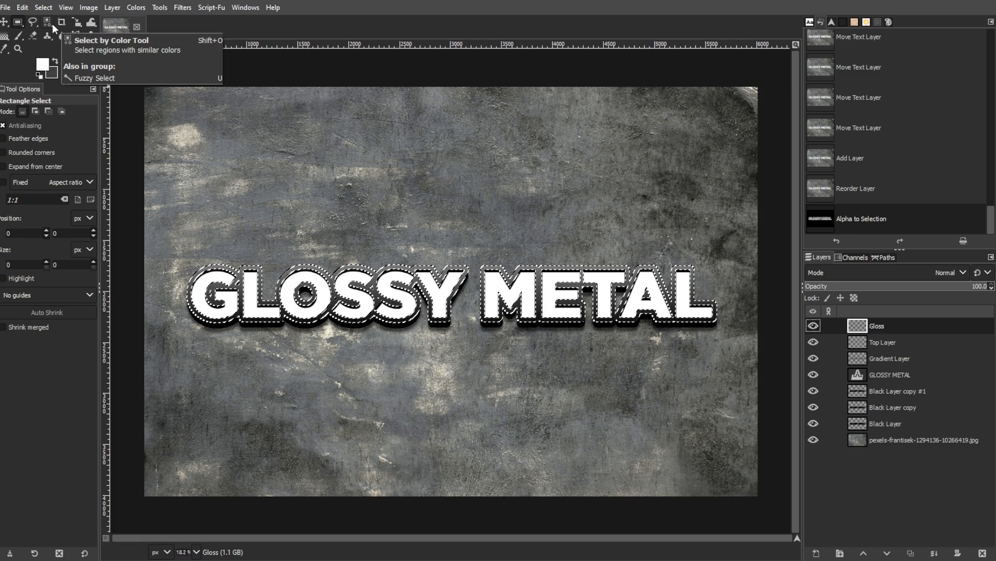
{"action": "left_click", "coordinate": [62, 111]}
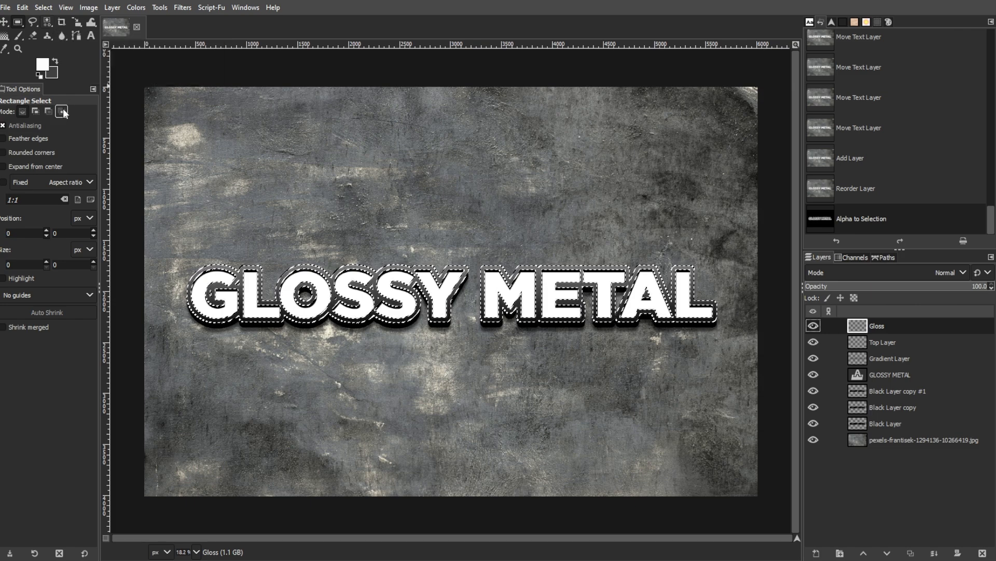
{"action": "left_click_drag", "start_coordinate": [173, 254], "coordinate": [737, 292]}
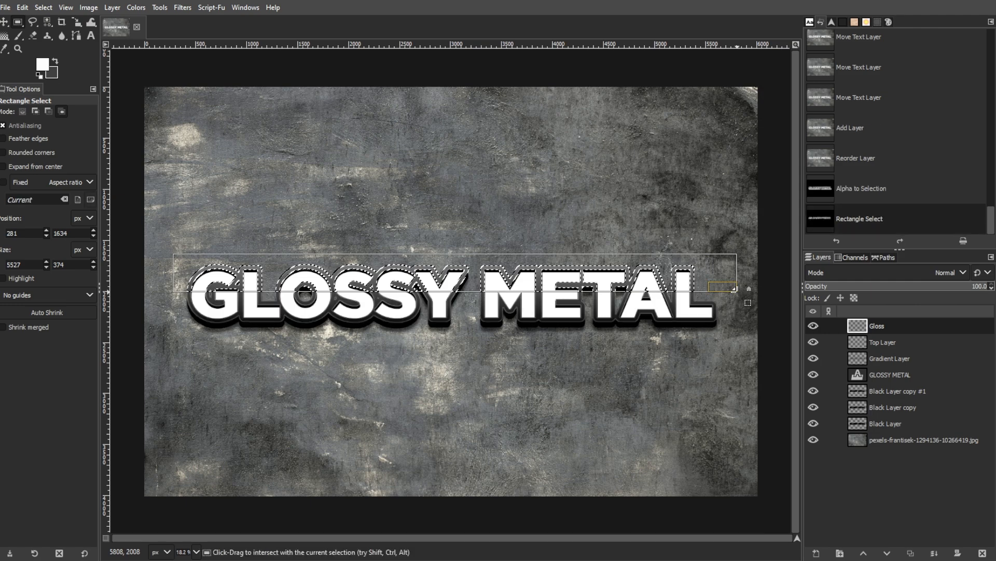
Fill the selection on the Gloss layer with a linear white FG to Transparent gradient, running about 434 px straight up from mid-letter height
{"action": "left_click", "coordinate": [6, 34]}
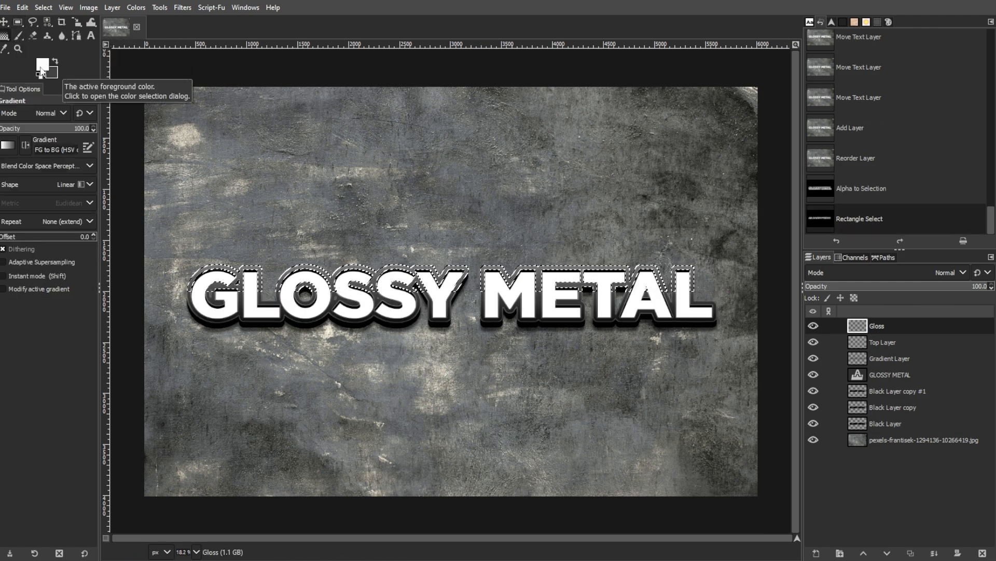
{"action": "left_click", "coordinate": [9, 145]}
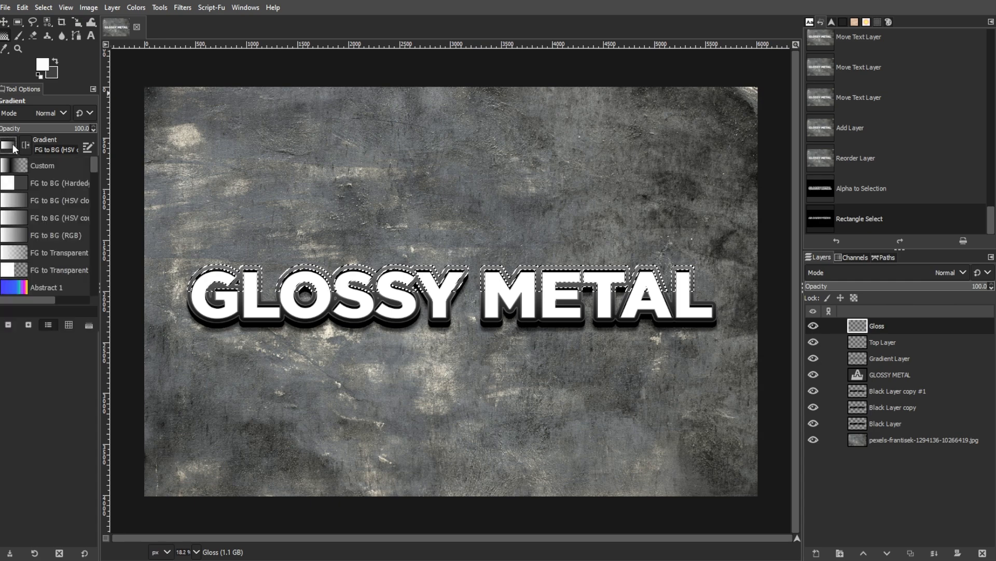
{"action": "left_click", "coordinate": [27, 253]}
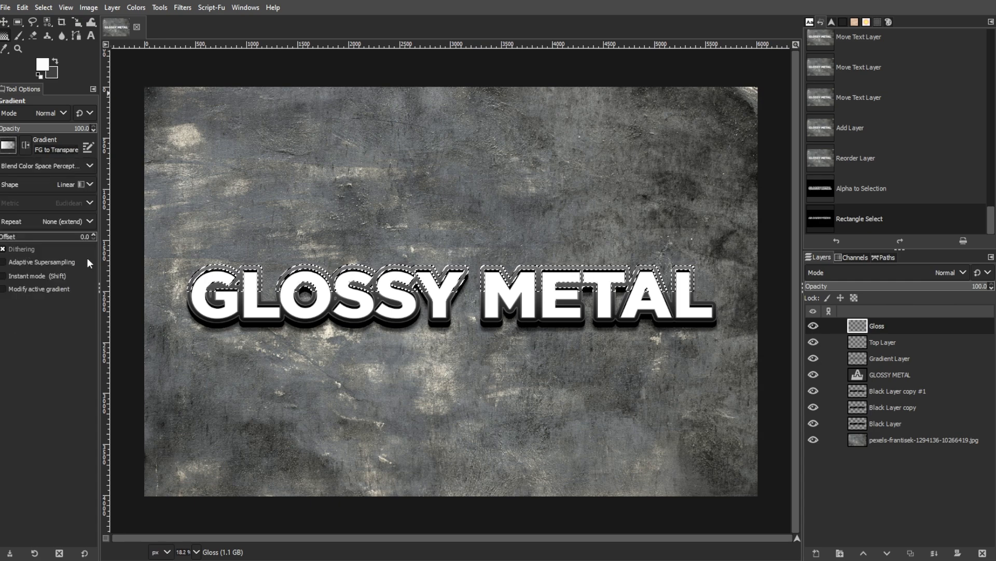
{"action": "left_click_drag", "start_coordinate": [459, 297], "coordinate": [458, 260]}
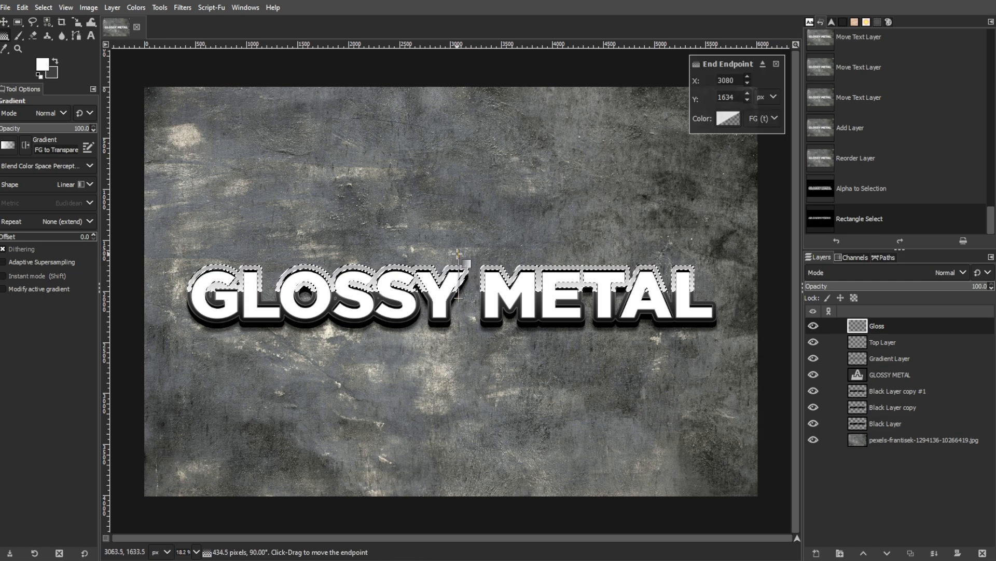
{"action": "key", "text": "m"}
Clear the selection and set the Gloss layer's opacity to 71.9
{"action": "left_click", "coordinate": [43, 8]}
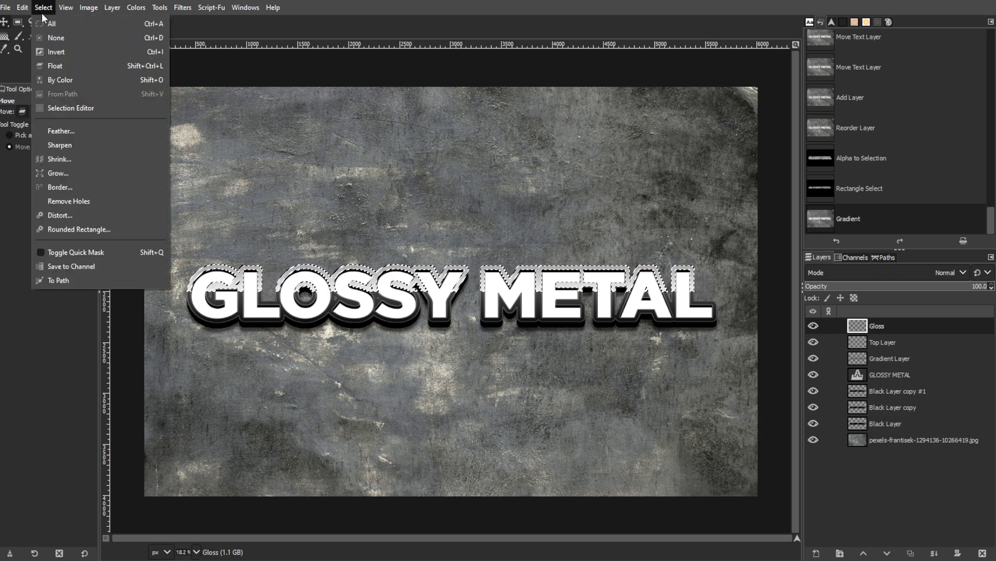
{"action": "left_click", "coordinate": [56, 37]}
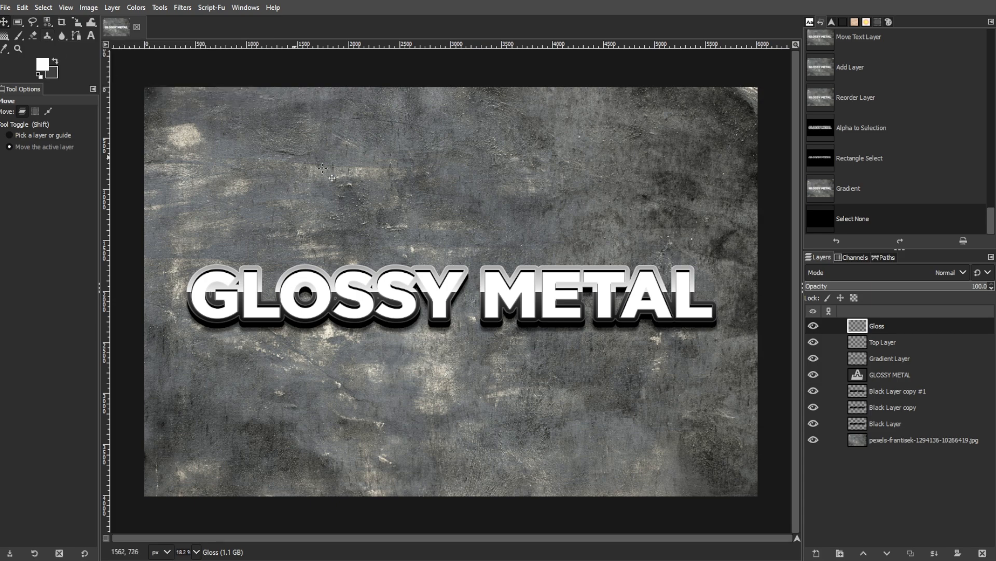
{"action": "left_click_drag", "start_coordinate": [972, 289], "coordinate": [949, 290]}
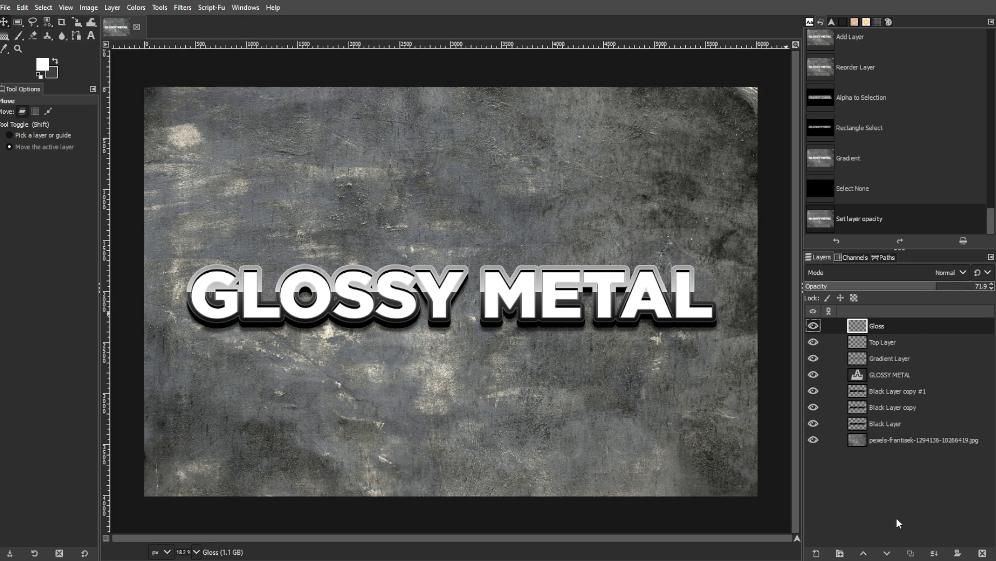